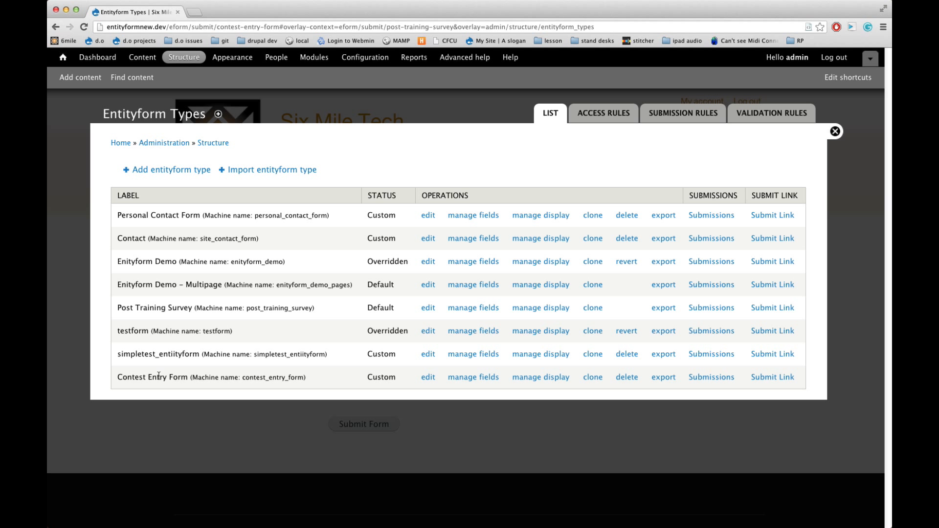
# View the public submission page of the Contest Entry Form entityform type
pyautogui.moveTo(122, 377); pyautogui.dragTo(190, 379)
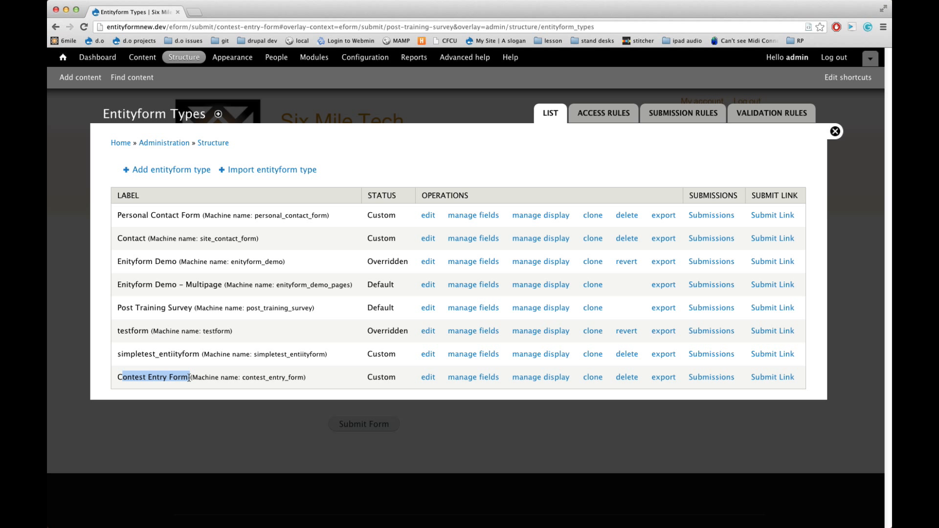
pyautogui.click(117, 377)
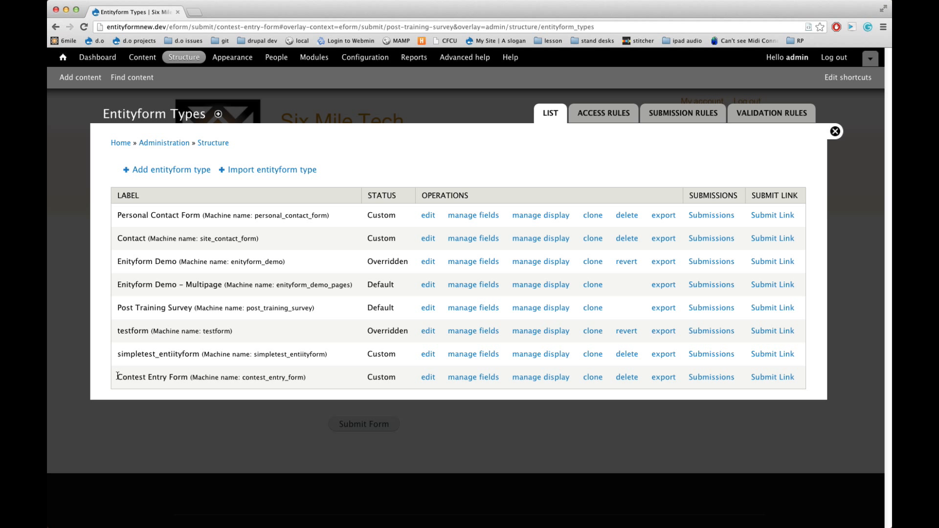
pyautogui.moveTo(117, 377); pyautogui.dragTo(190, 378)
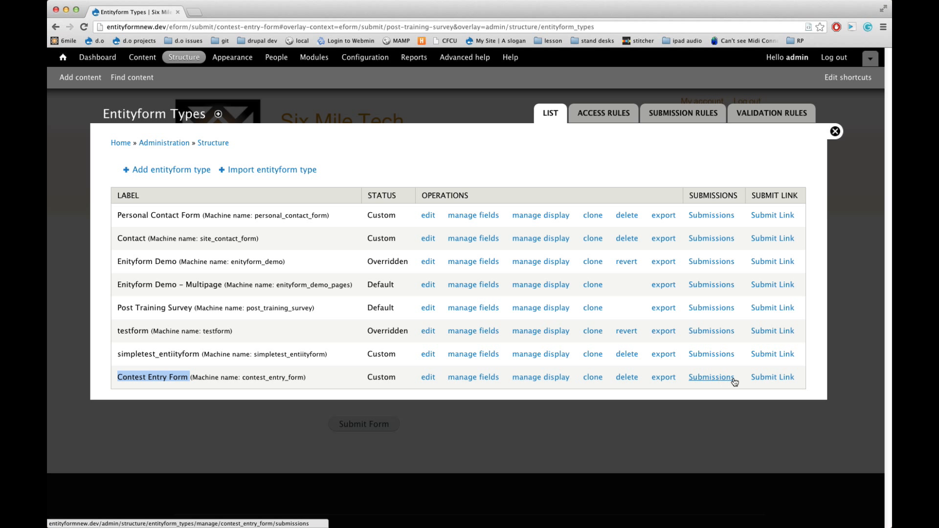
pyautogui.click(768, 377)
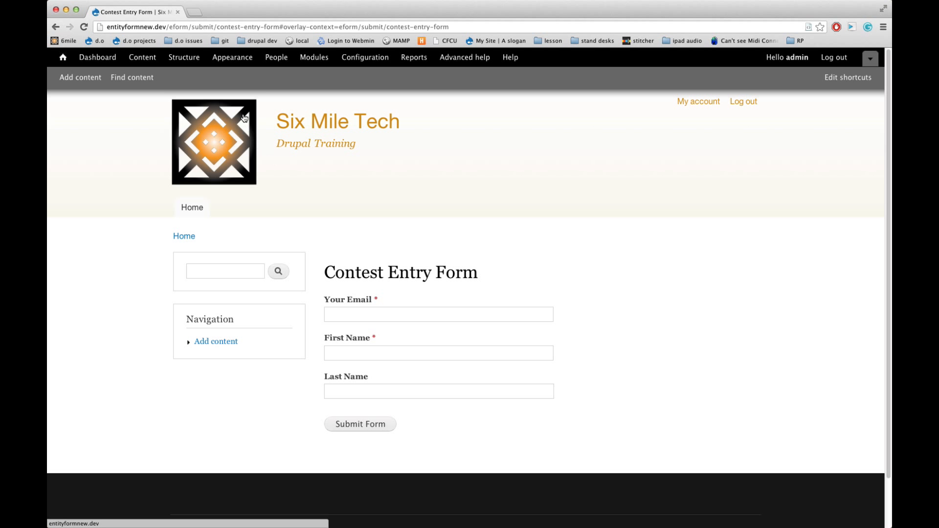
# Open the field management page of the Contest content type
pyautogui.click(194, 59)
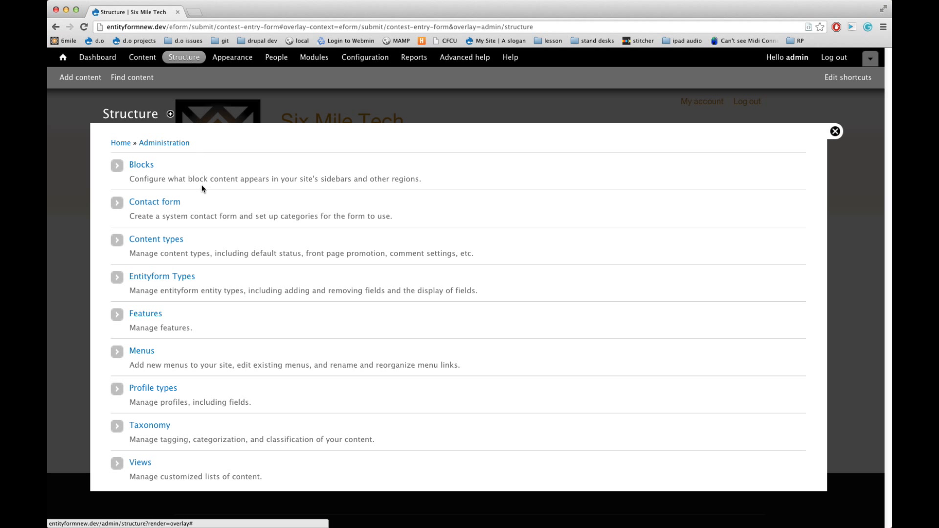
pyautogui.click(180, 238)
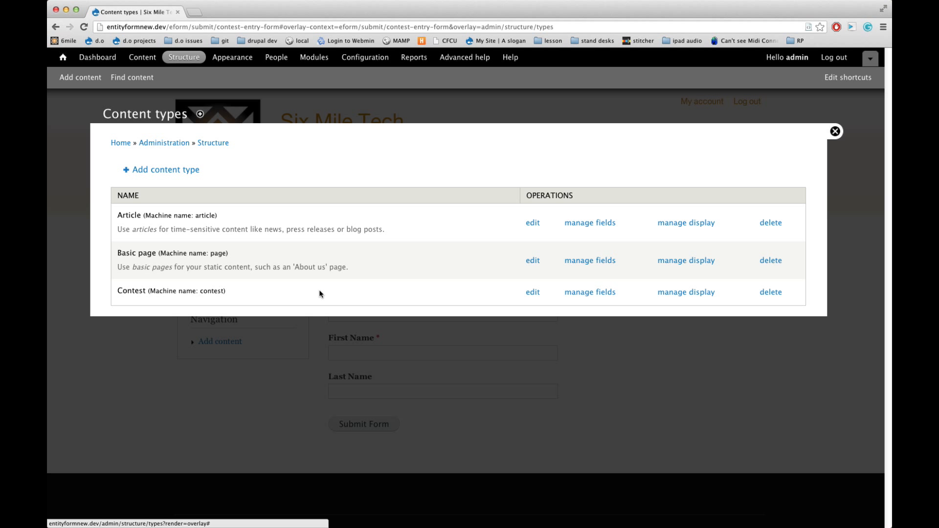
pyautogui.click(579, 296)
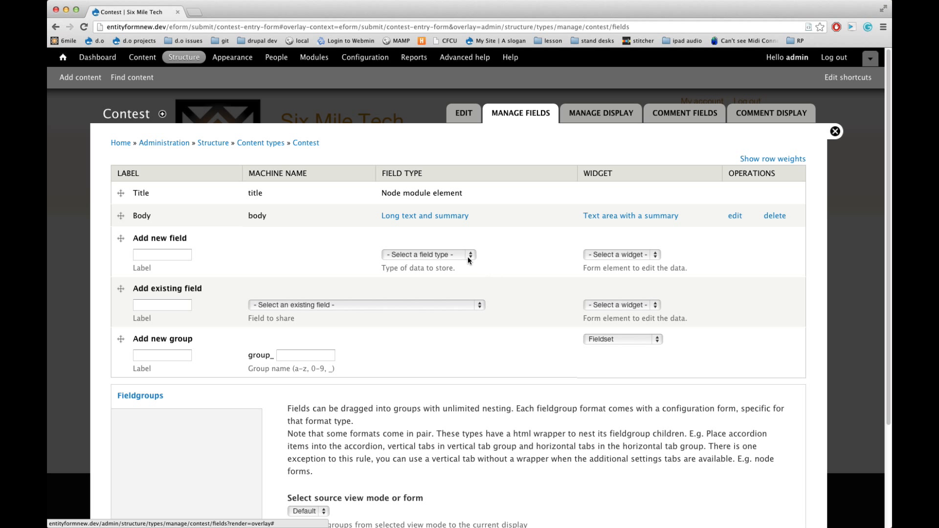
# Add a new Entity Reference field labelled "Entry Form" with the Select list widget to the Contest content type and save it
pyautogui.click(468, 256)
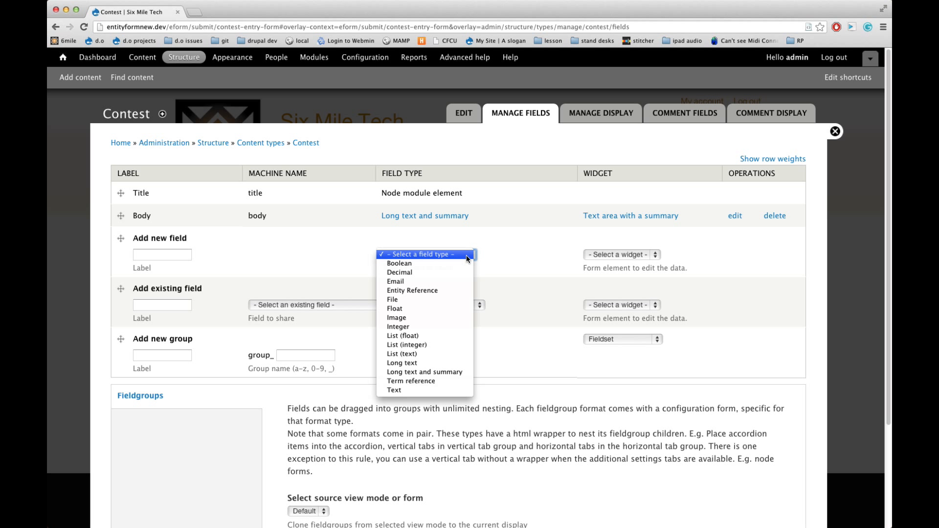
pyautogui.click(457, 290)
pyautogui.click(162, 254)
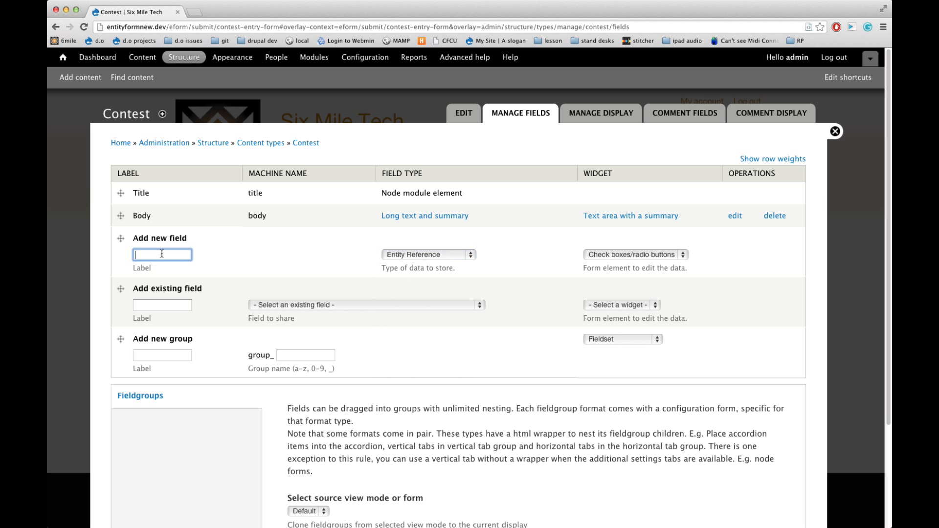
pyautogui.write('Entry Form')
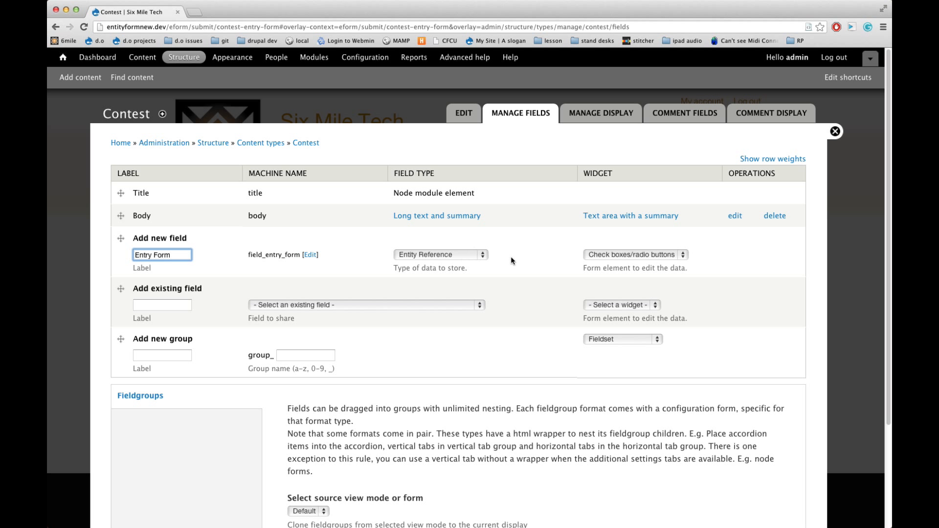
pyautogui.click(616, 252)
pyautogui.click(617, 253)
pyautogui.click(625, 255)
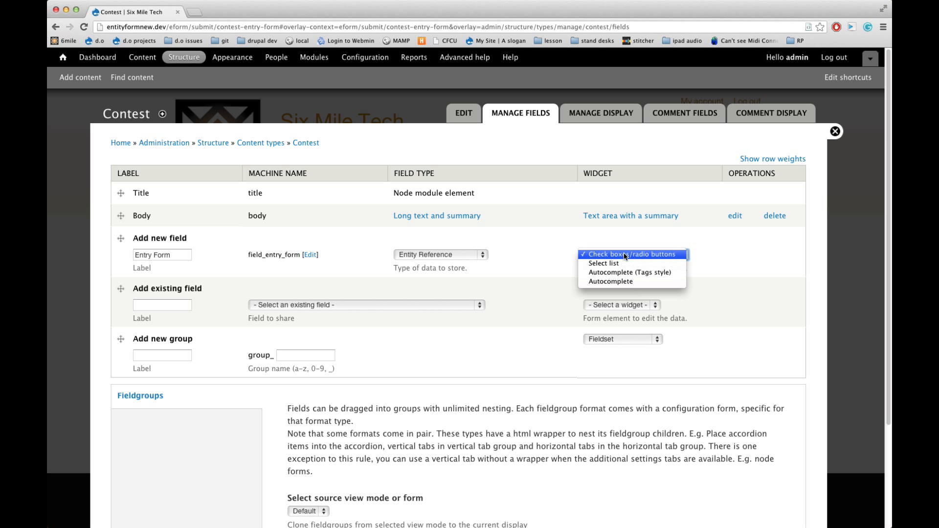
pyautogui.click(622, 264)
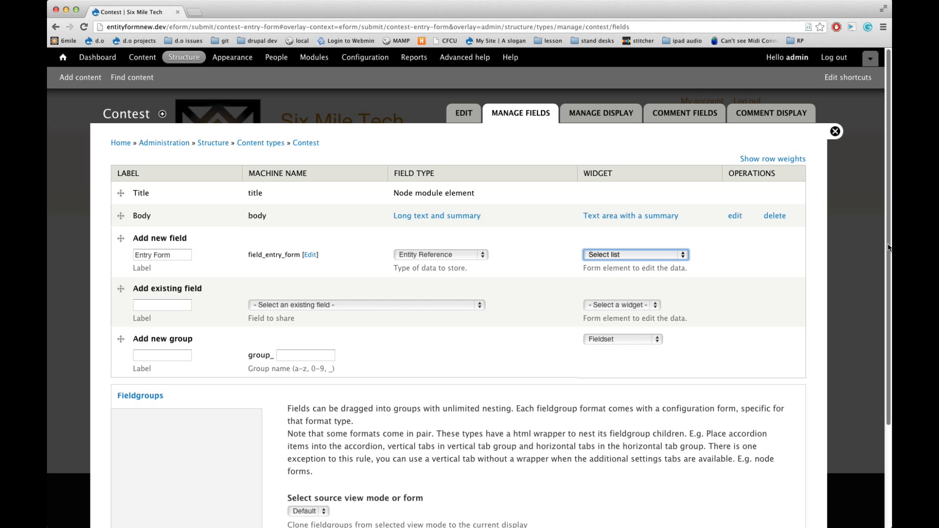
pyautogui.scroll(-5, 888, 247)
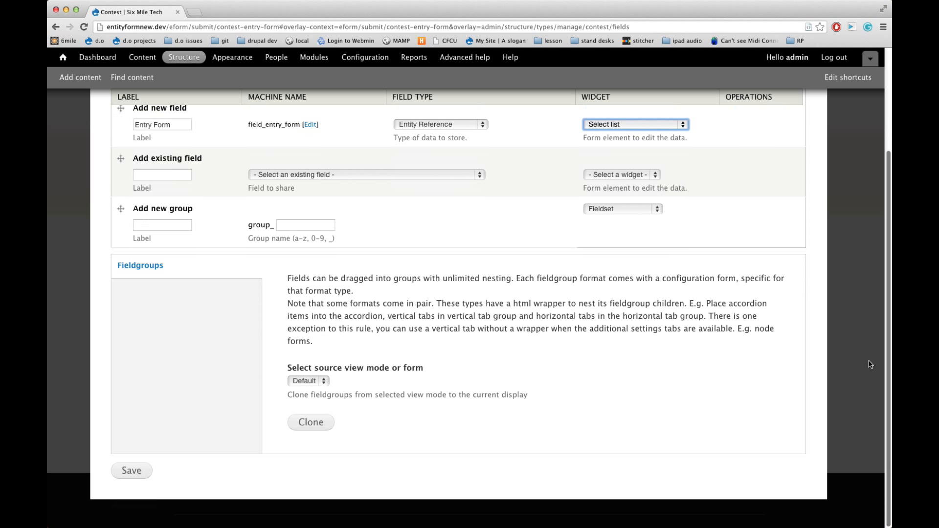
pyautogui.click(131, 471)
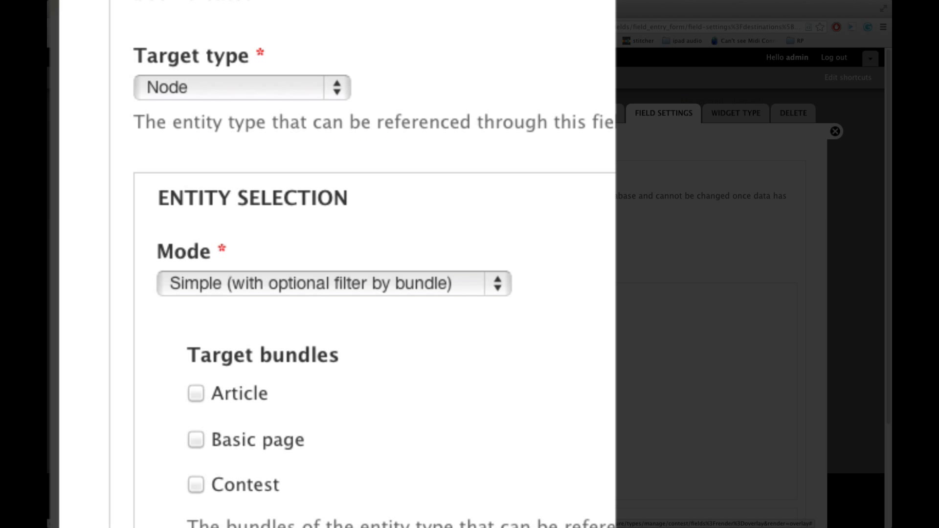
# Set the Entry Form field's target type to Entityform Type and save the field settings
pyautogui.click(242, 87)
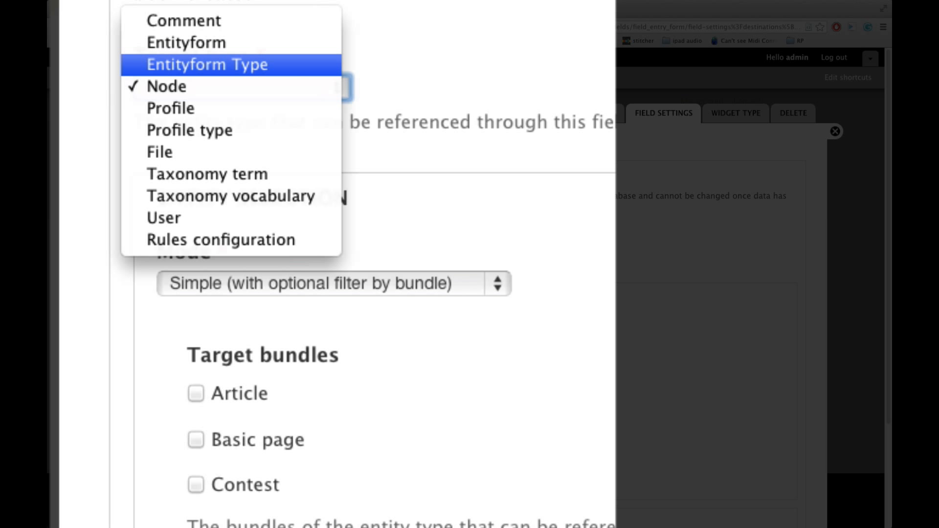
pyautogui.click(207, 64)
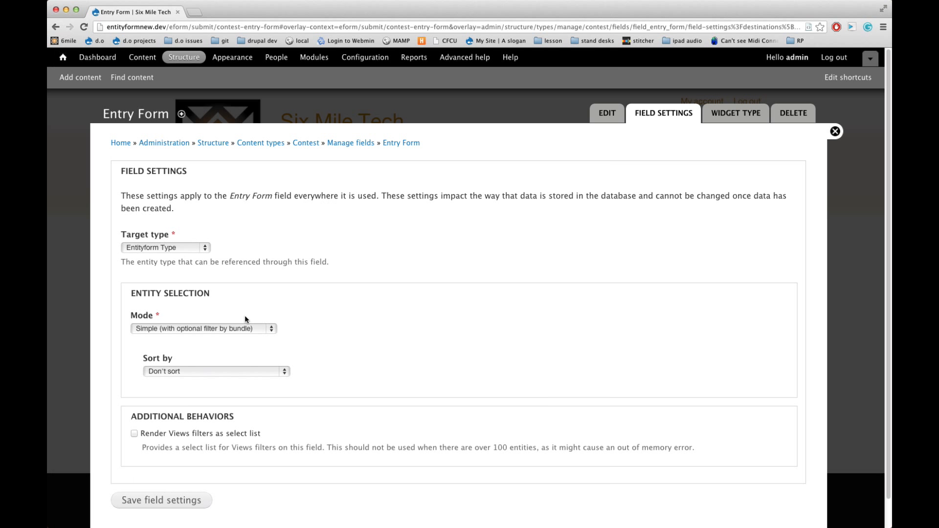
pyautogui.scroll(-1, 245, 315)
pyautogui.click(139, 285)
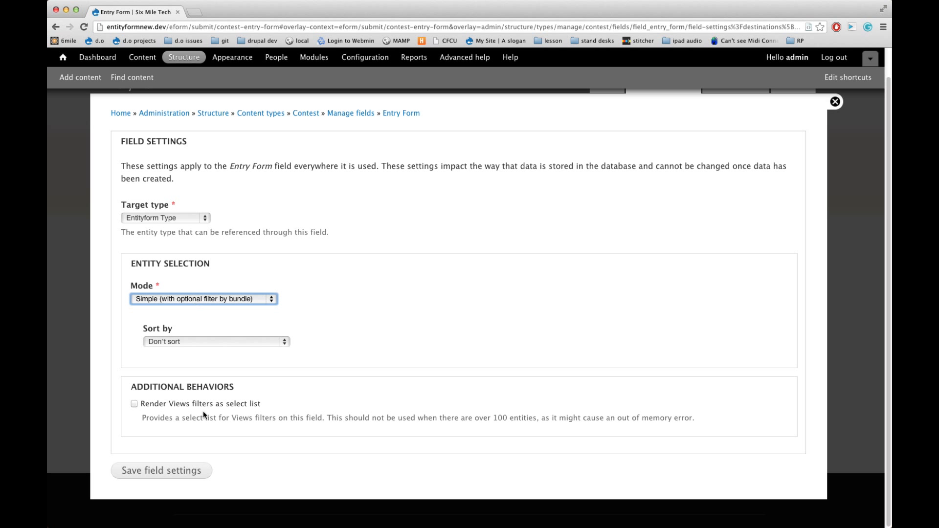
pyautogui.click(192, 473)
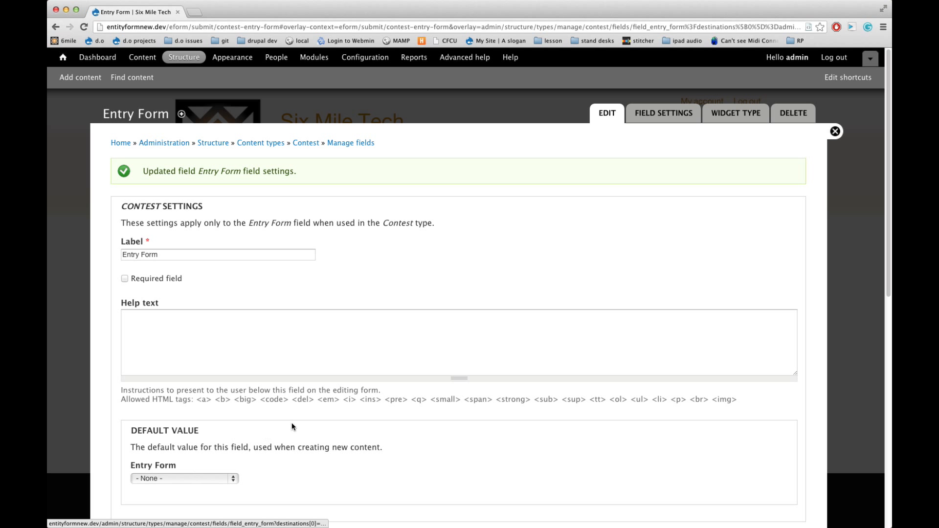
# Make the Entry Form field required, add the help text "Please select the form to show", and save the settings
pyautogui.scroll(-2, 292, 424)
pyautogui.scroll(-1, 292, 427)
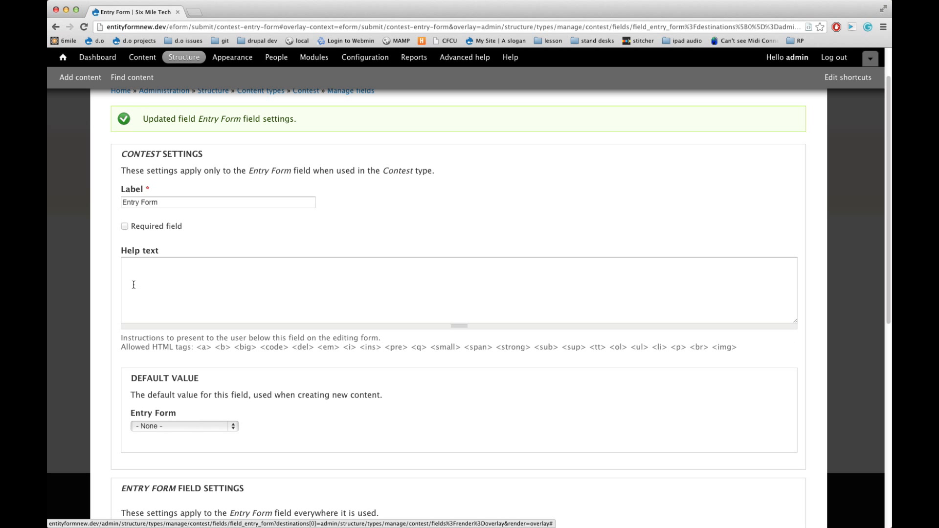
pyautogui.click(124, 226)
pyautogui.click(169, 302)
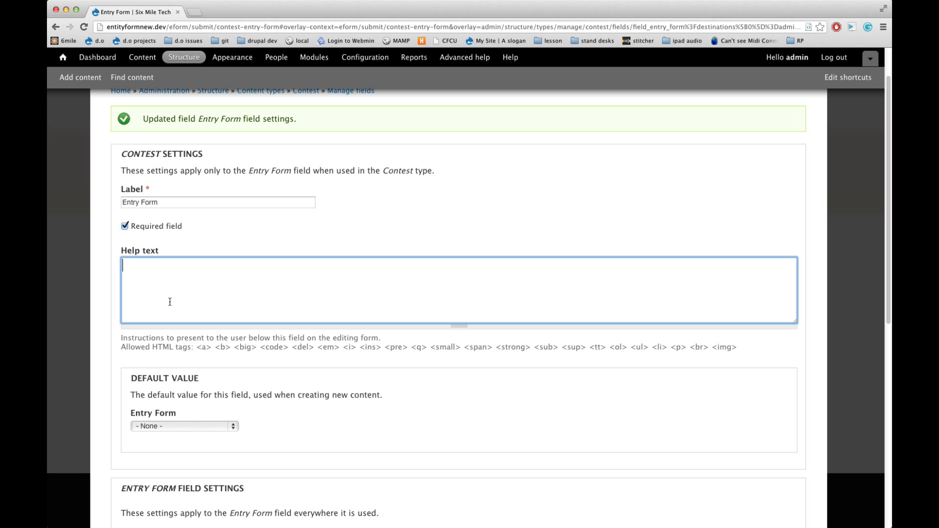
pyautogui.write('Please select the form to show')
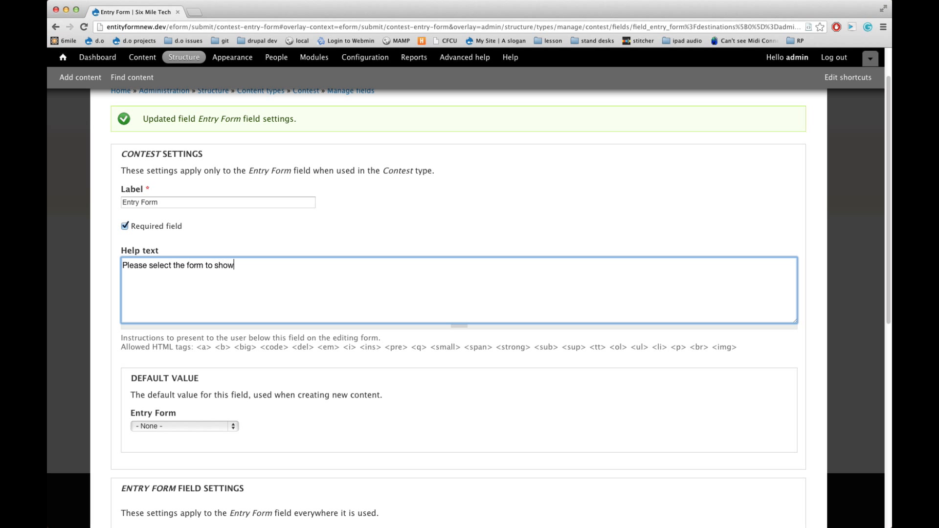
pyautogui.scroll(-5, 458, 308)
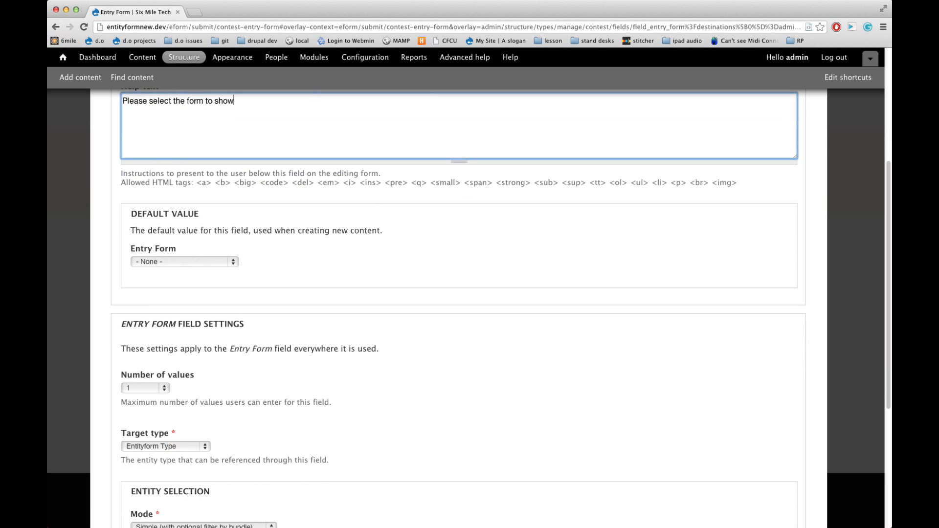
pyautogui.scroll(-2, 458, 313)
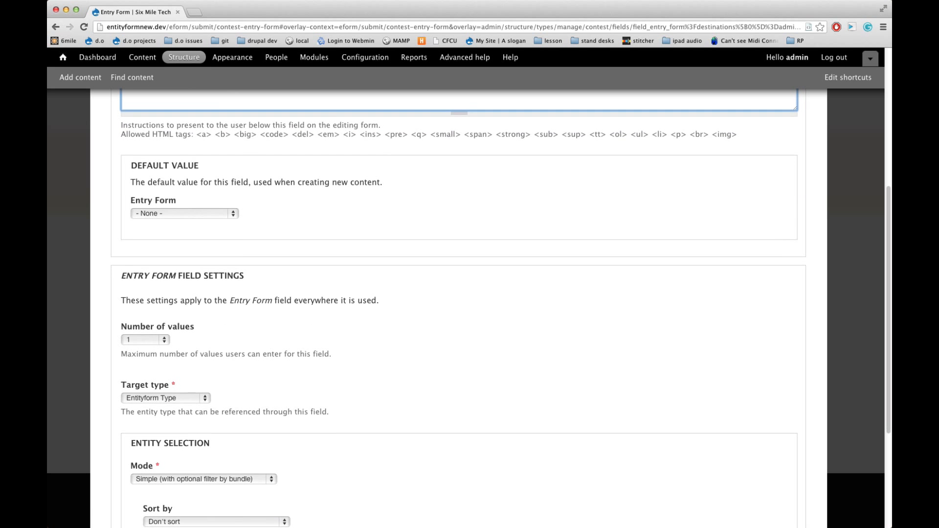
pyautogui.scroll(-3, 153, 503)
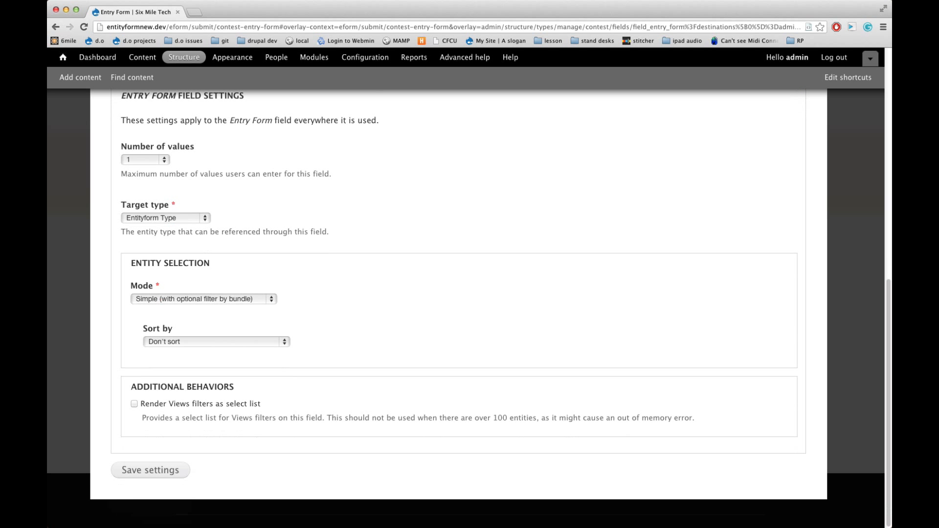
pyautogui.click(162, 475)
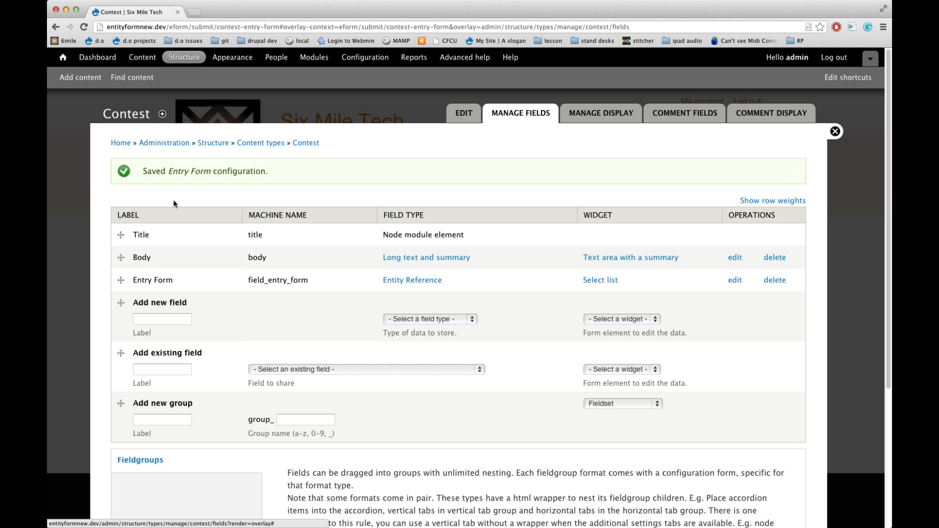
# Start a new Contest content item titled "Great Contest" with the body text "asfdasdf"
pyautogui.click(80, 78)
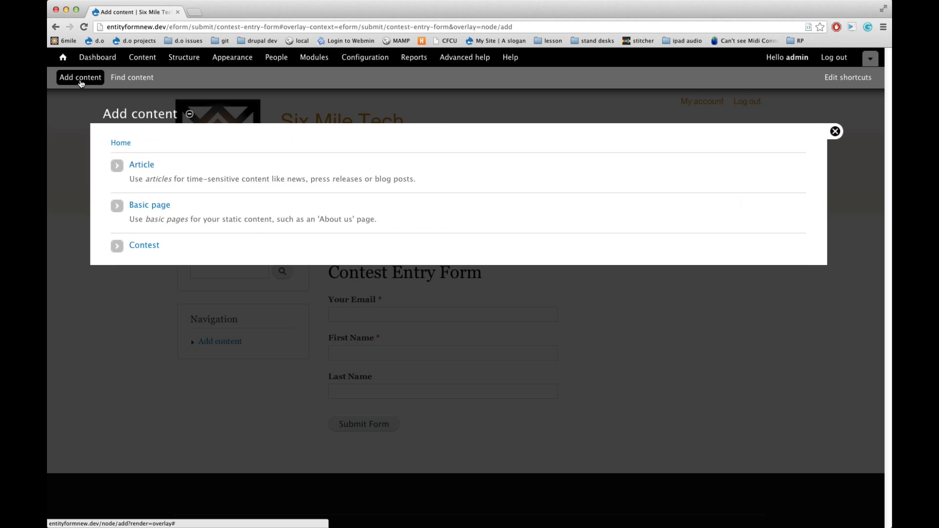
pyautogui.click(151, 245)
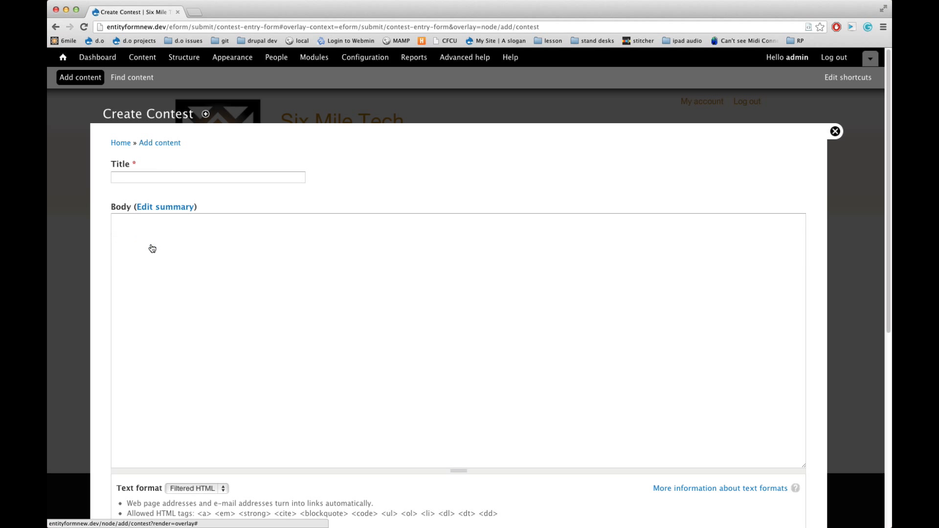
pyautogui.click(180, 177)
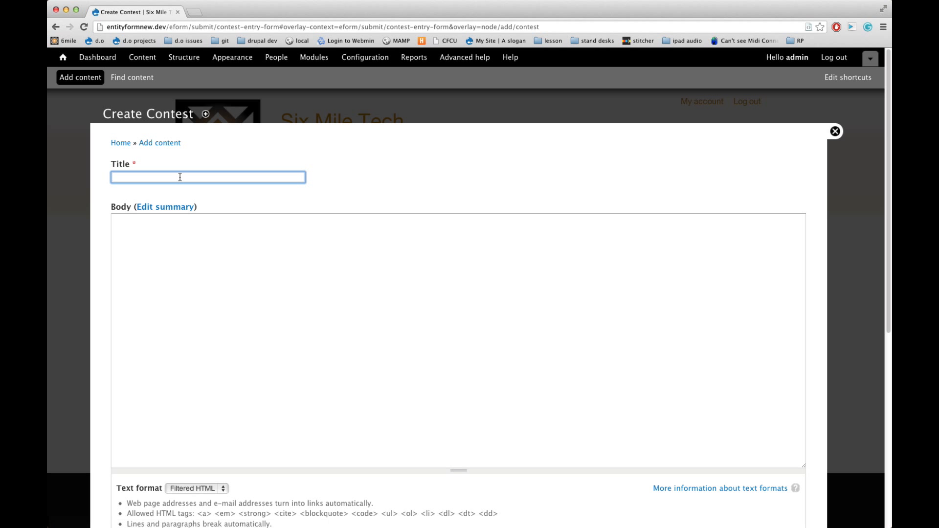
pyautogui.write('Ge')
pyautogui.press('BackSpace')
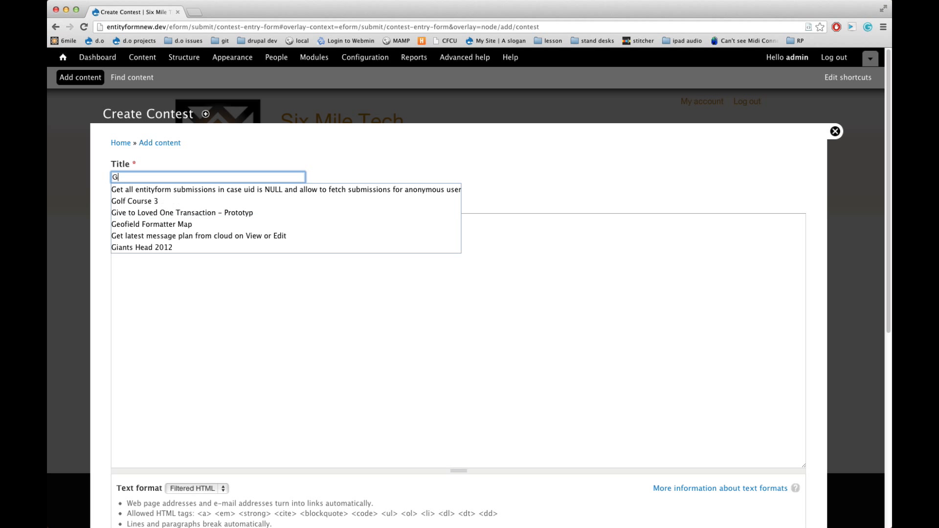
pyautogui.write('reate')
pyautogui.press('BackSpace')
pyautogui.write('Contest')
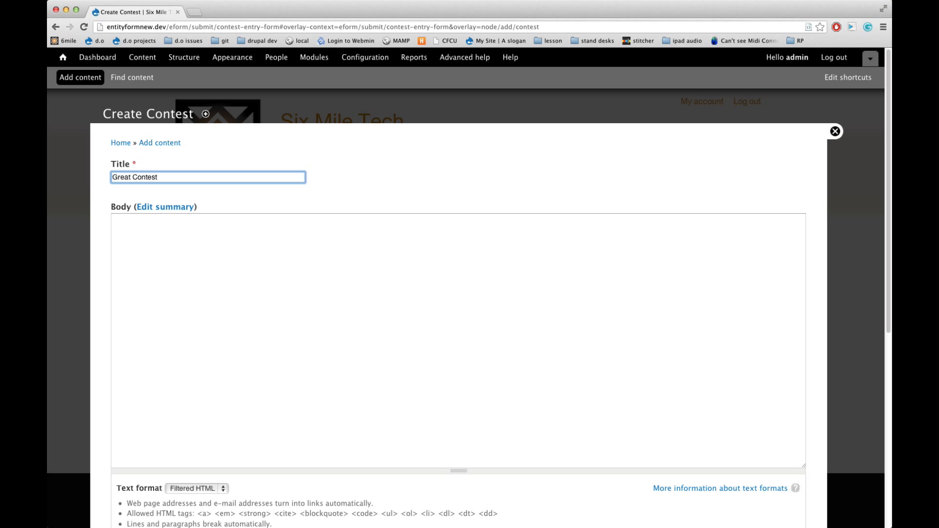
pyautogui.click(195, 241)
pyautogui.write('asdfasdf')
# Choose Contest Entry Form as the contest's entry form and save the new content
pyautogui.scroll(-4, 195, 241)
pyautogui.scroll(-3, 458, 293)
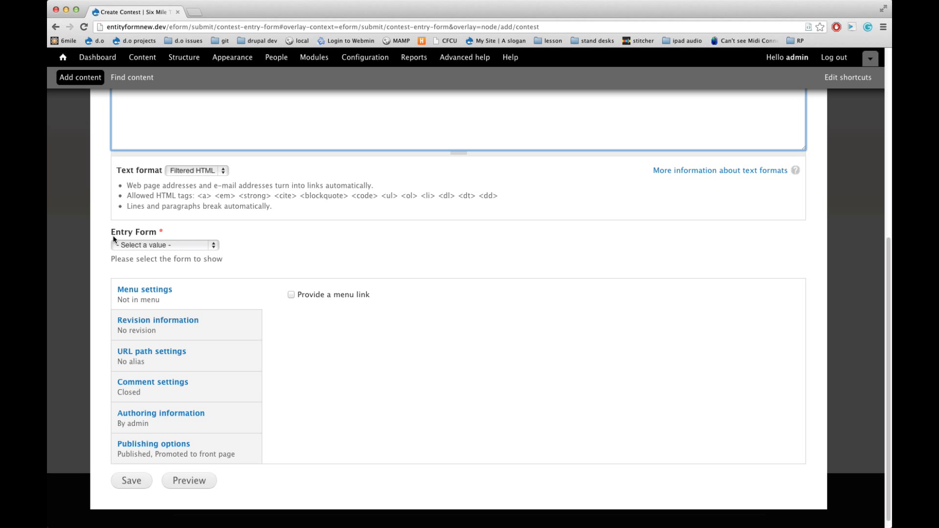
pyautogui.click(151, 246)
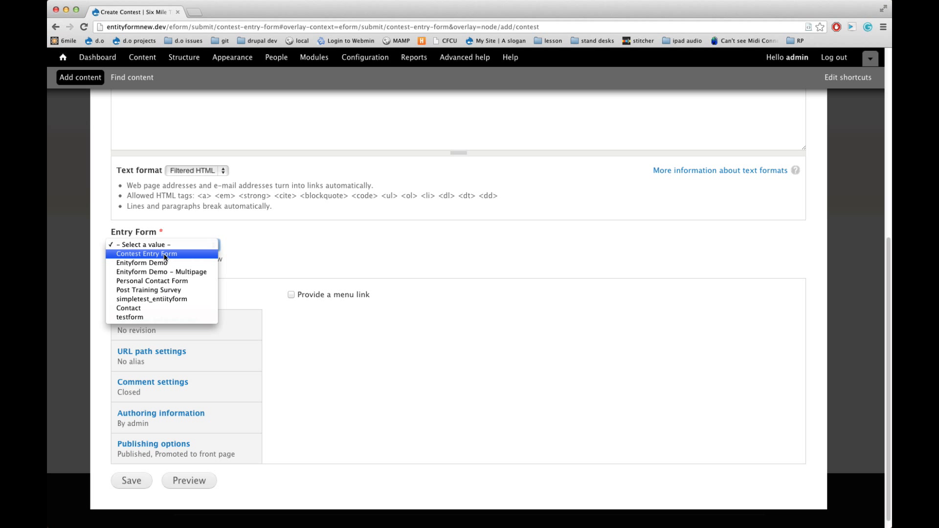
pyautogui.click(165, 254)
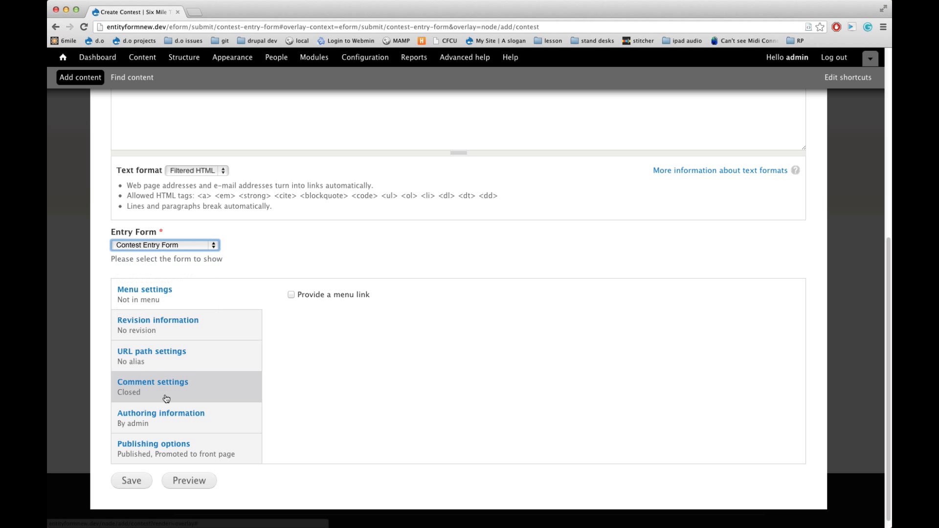
pyautogui.click(138, 483)
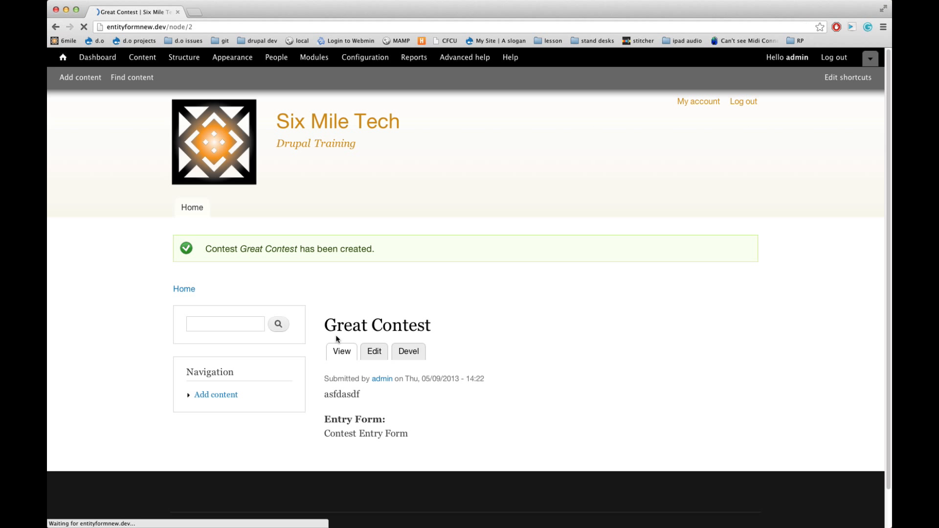
pyautogui.scroll(-2, 336, 339)
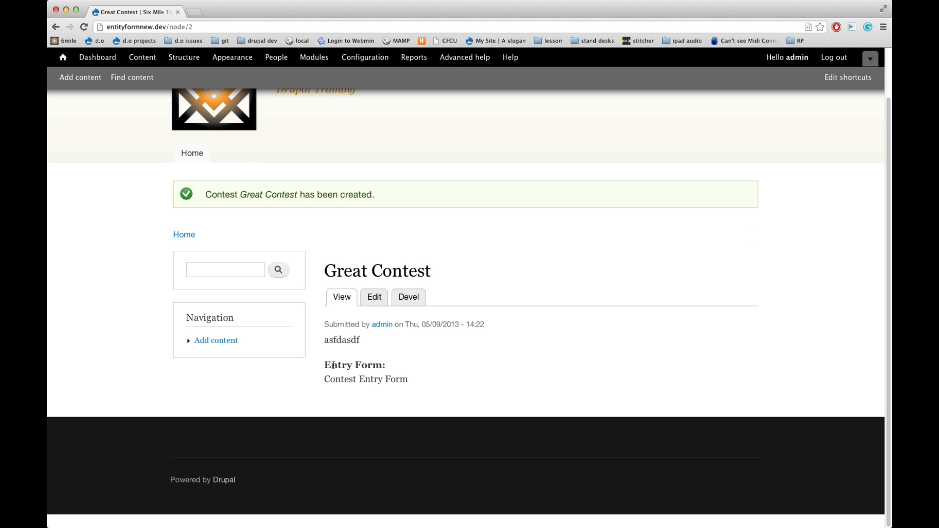
# Set the Entry Form field's format to Rendered entity in the Contest content type's default display
pyautogui.moveTo(324, 365); pyautogui.dragTo(412, 379)
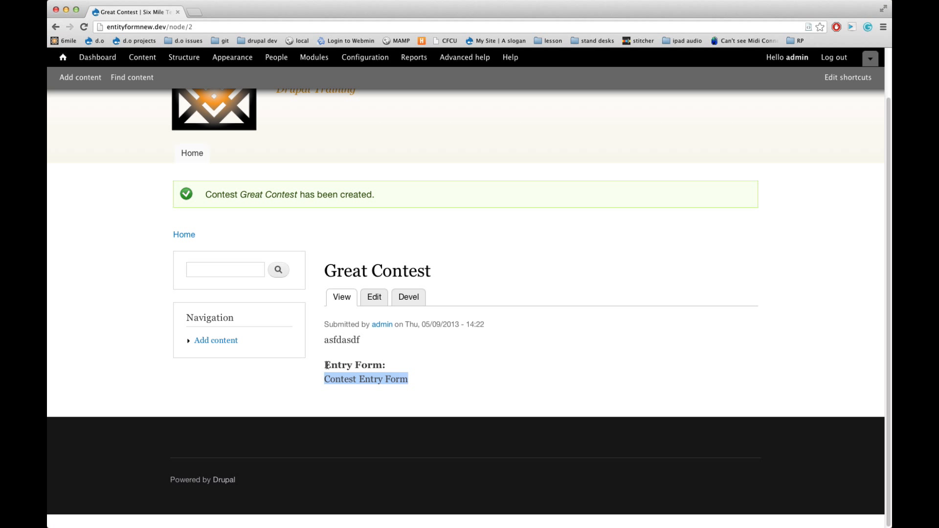
pyautogui.scroll(2, 326, 365)
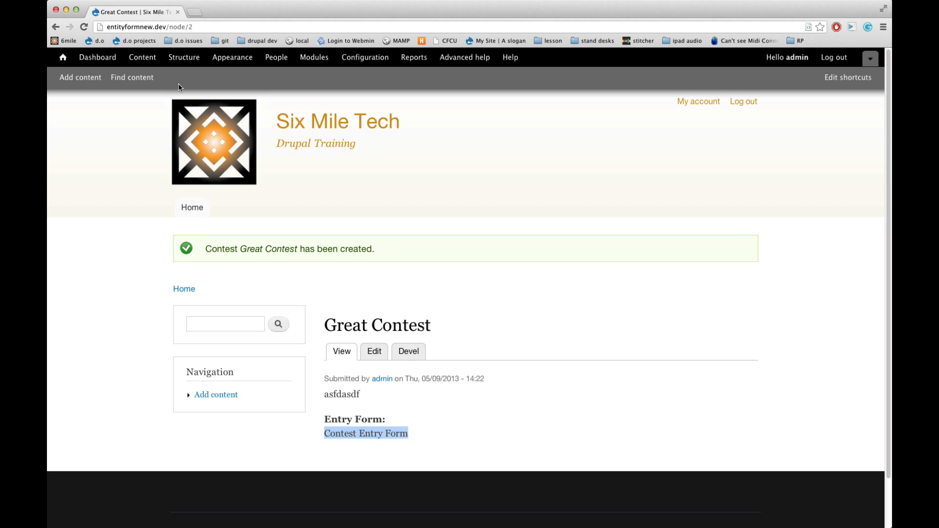
pyautogui.click(185, 63)
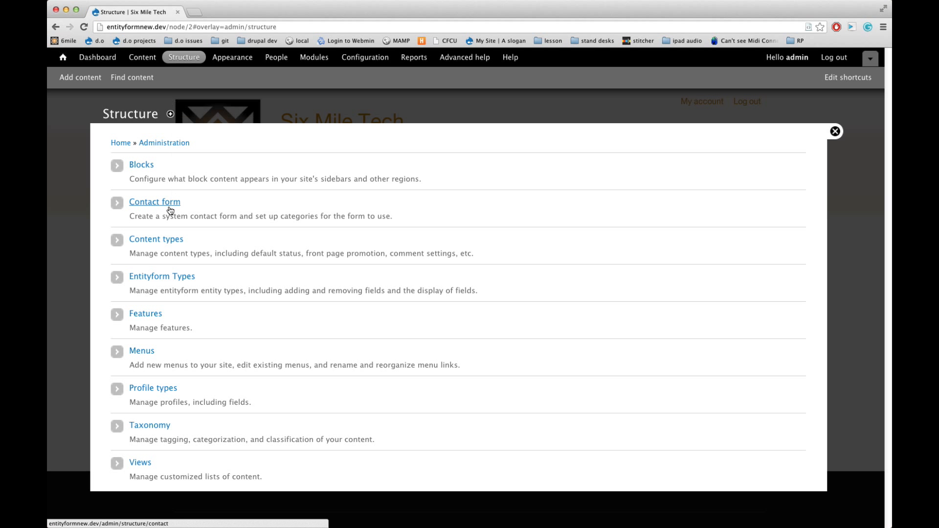
pyautogui.click(164, 239)
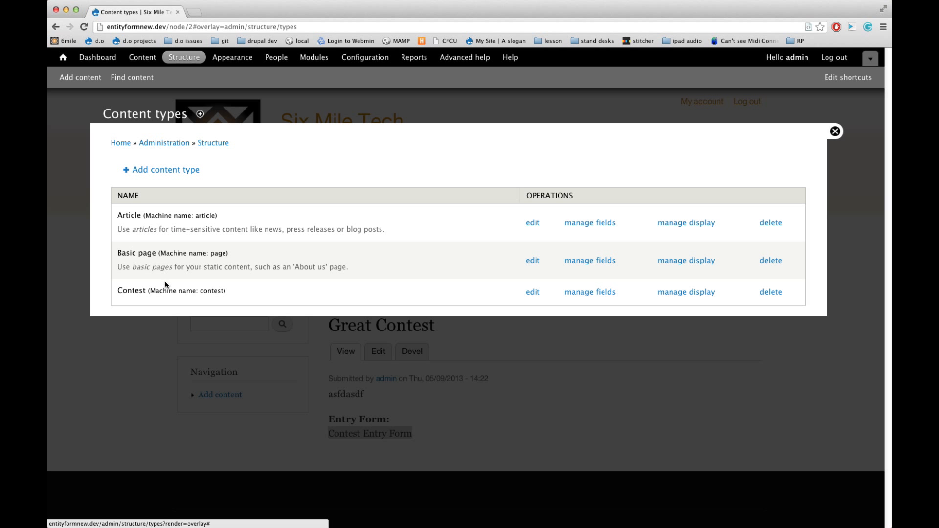
pyautogui.click(692, 294)
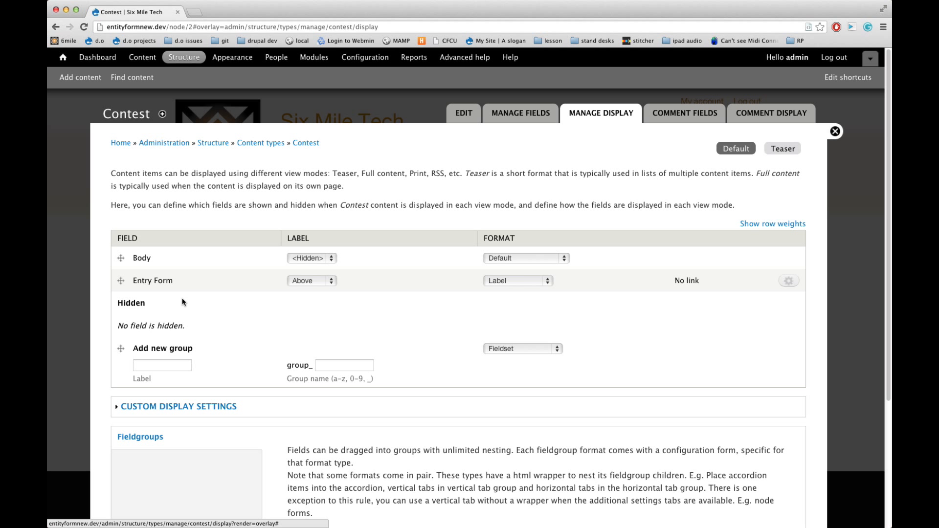
pyautogui.click(532, 282)
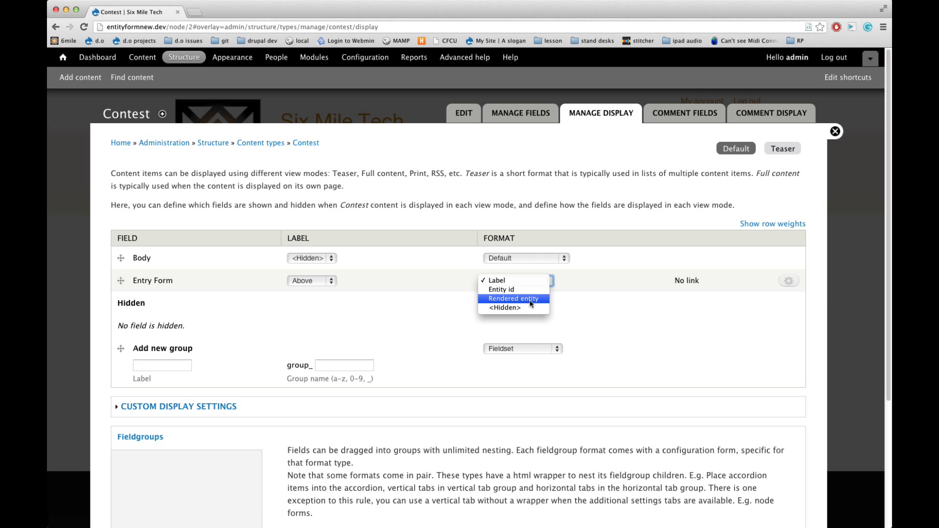
pyautogui.click(530, 302)
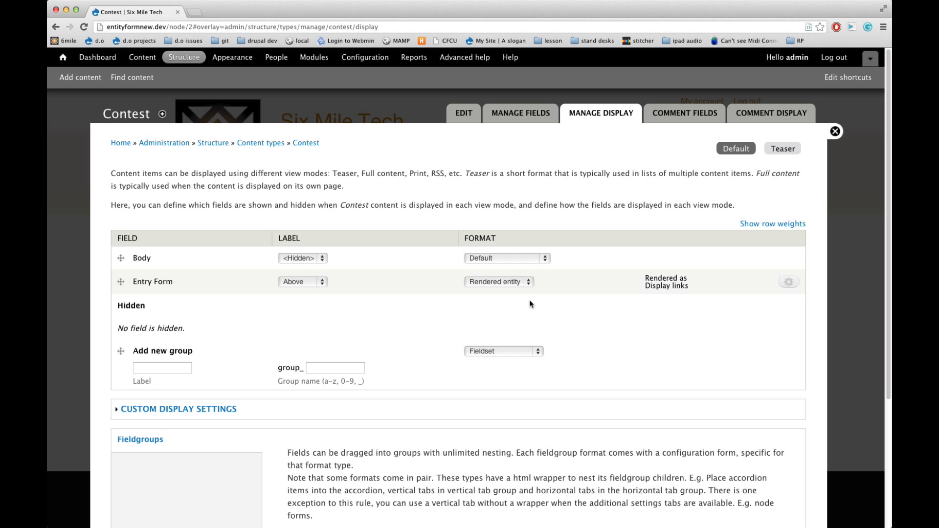
# Turn off Show links in the Entry Form field's format settings and save the Contest display
pyautogui.click(788, 282)
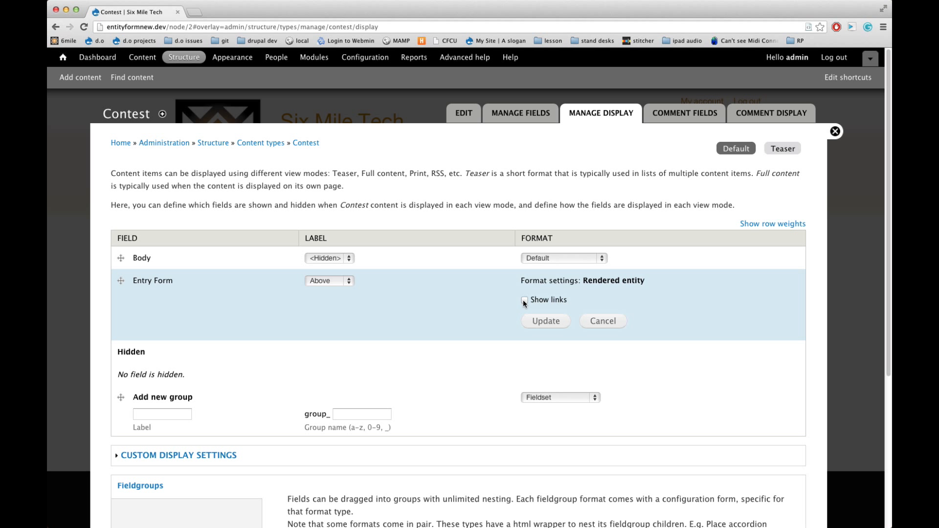
pyautogui.click(548, 326)
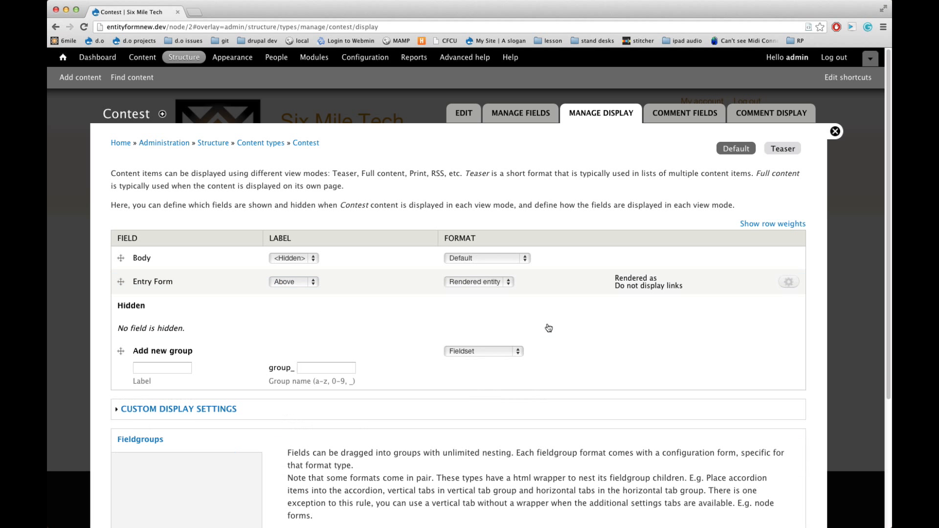
pyautogui.scroll(-5, 187, 337)
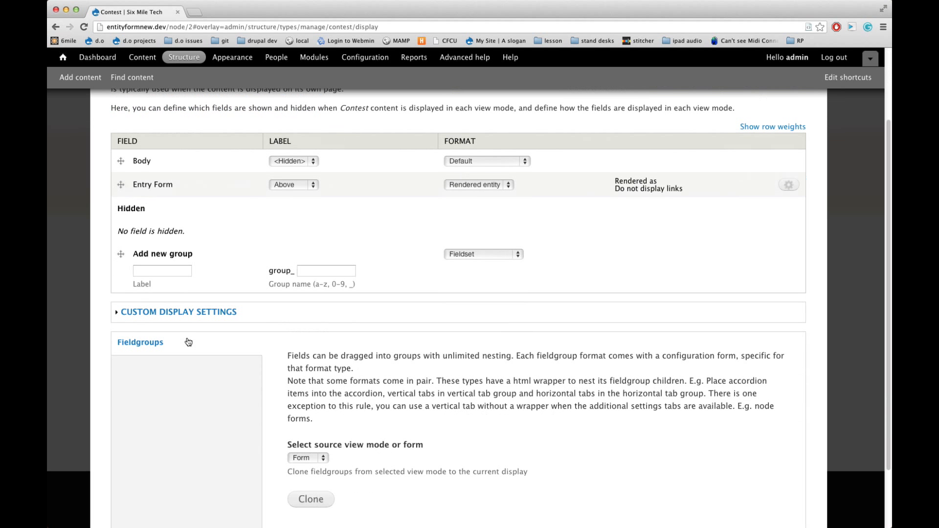
pyautogui.click(137, 470)
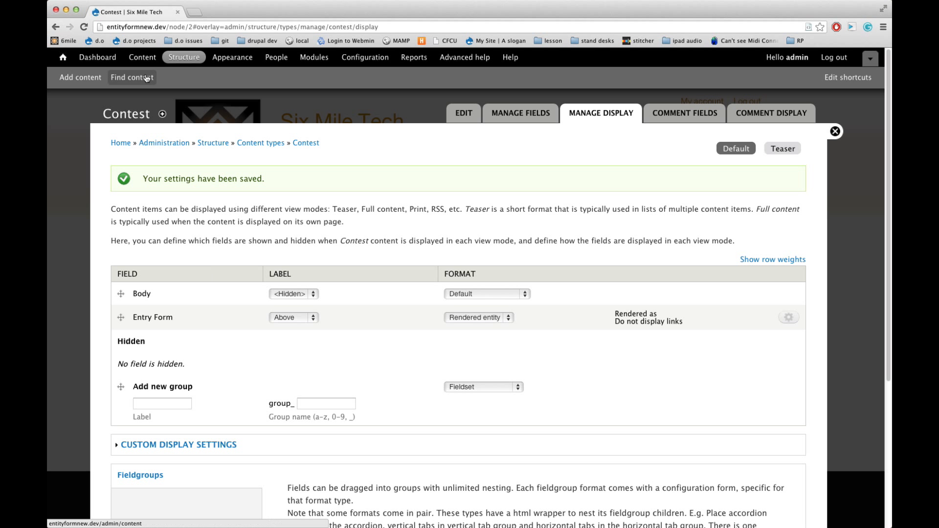
# Open the Great Contest content and examine how its entry form and field label are displayed
pyautogui.click(142, 58)
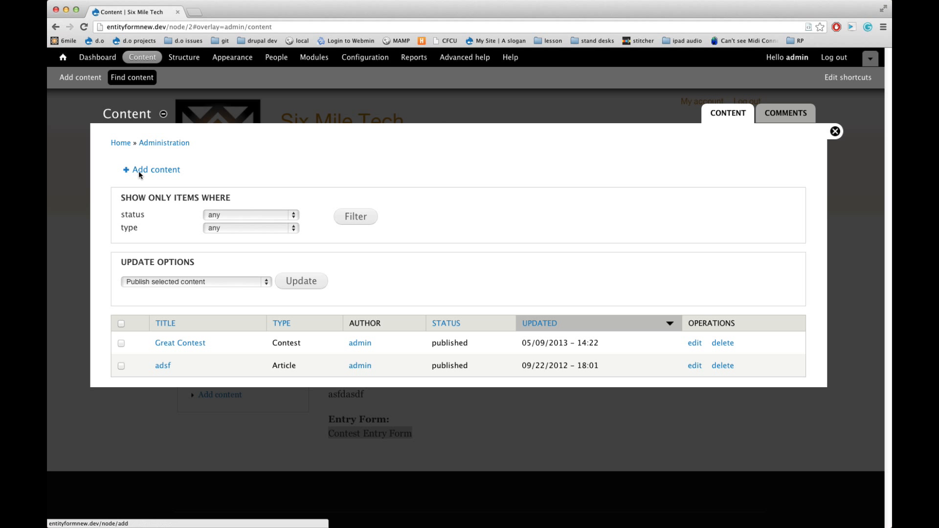
pyautogui.click(177, 343)
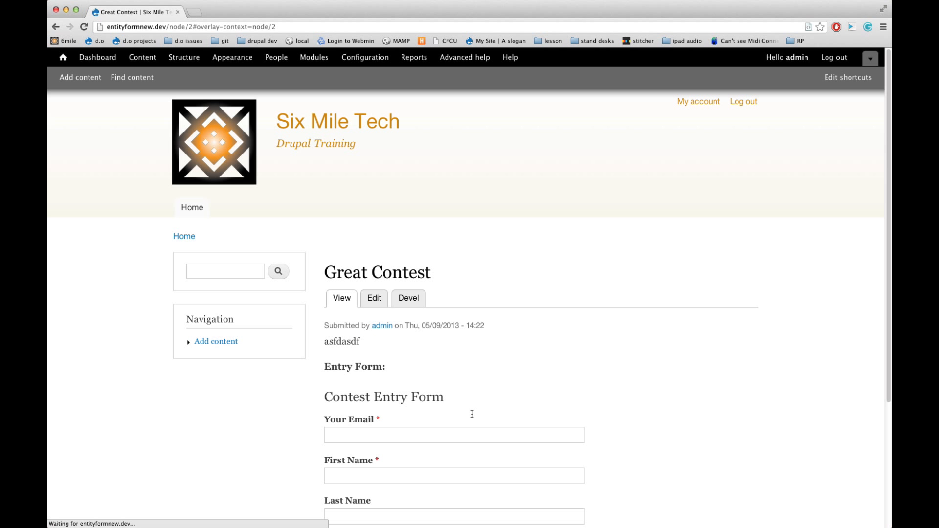
pyautogui.scroll(-5, 471, 415)
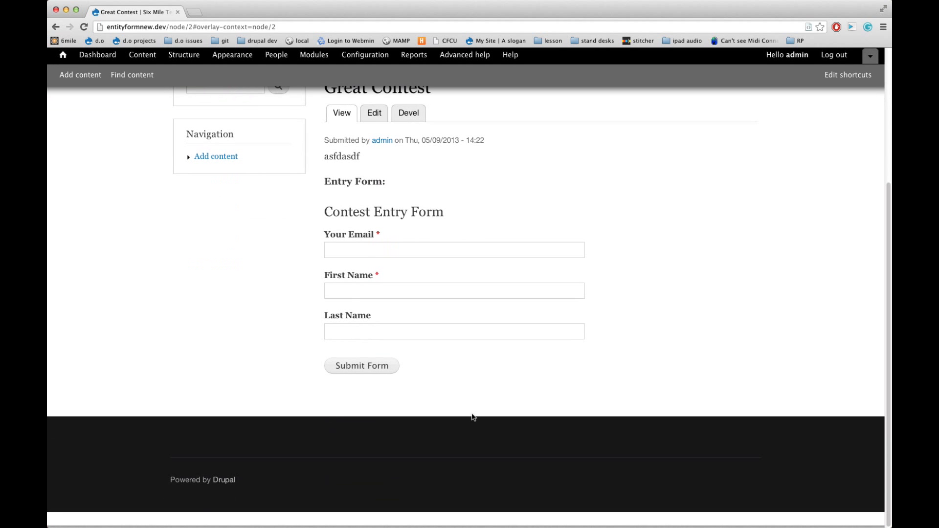
pyautogui.scroll(5, 472, 414)
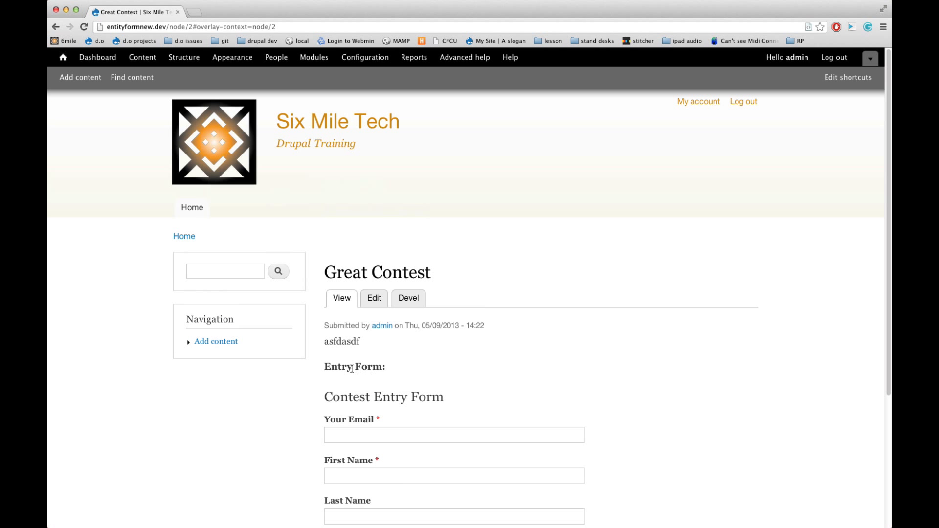
pyautogui.moveTo(325, 366); pyautogui.dragTo(387, 367)
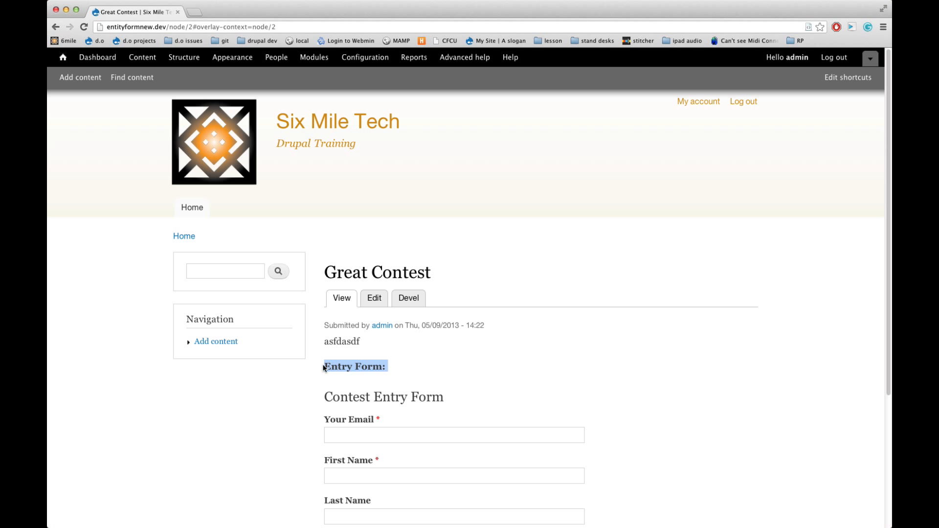
pyautogui.scroll(-3, 387, 382)
pyautogui.scroll(5, 386, 379)
# Hide the Entry Form field's label in the Contest content type's default display and save the settings
pyautogui.click(186, 57)
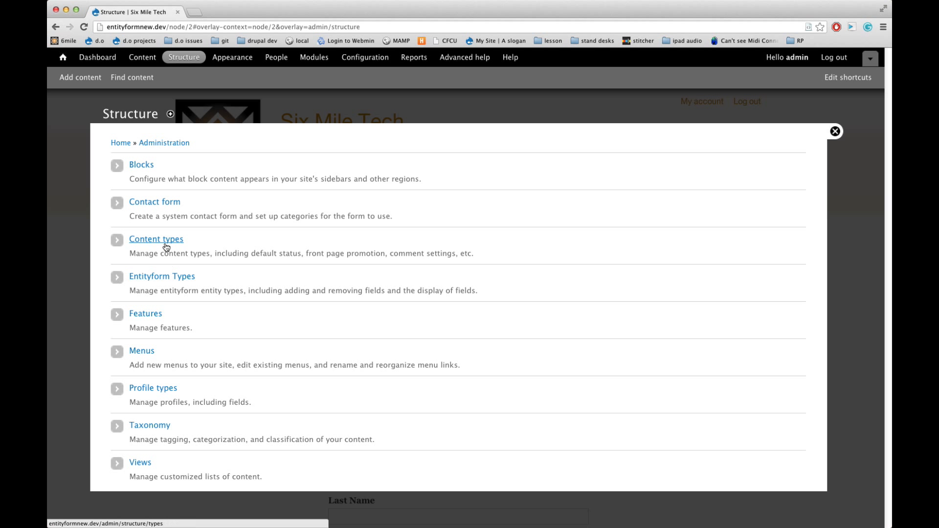
pyautogui.click(166, 244)
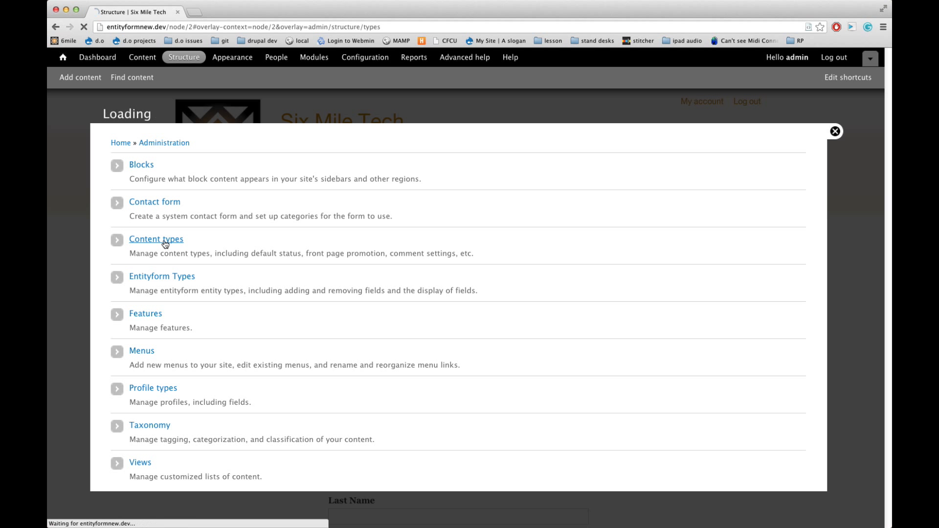
pyautogui.click(687, 294)
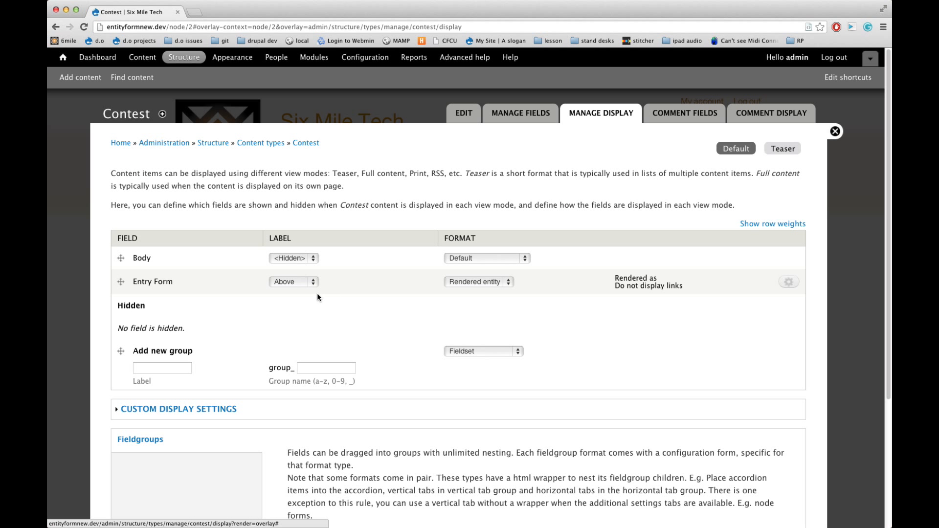
pyautogui.click(303, 284)
pyautogui.click(302, 299)
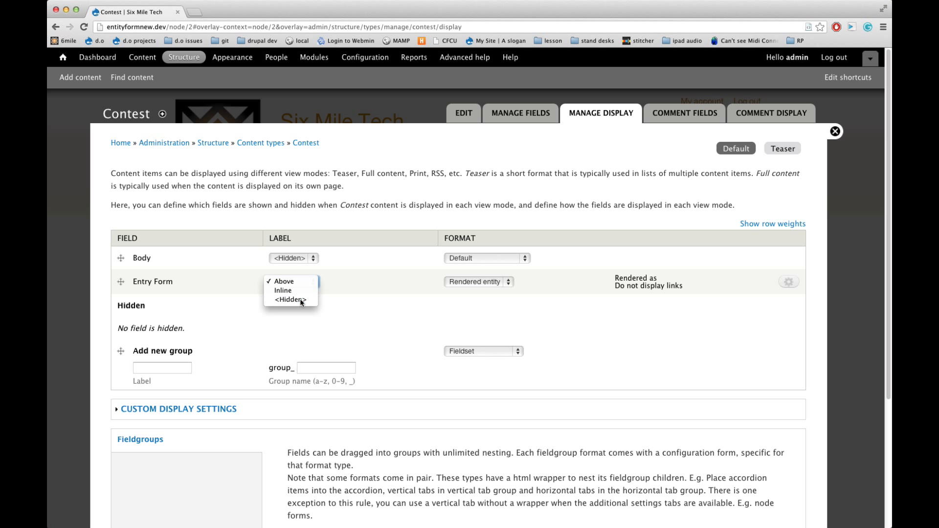
pyautogui.scroll(-5, 382, 322)
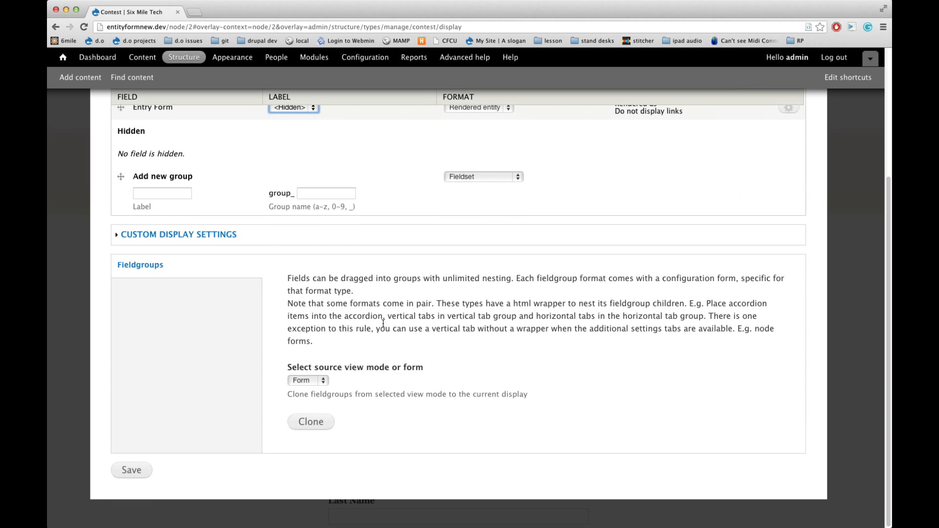
pyautogui.click(132, 470)
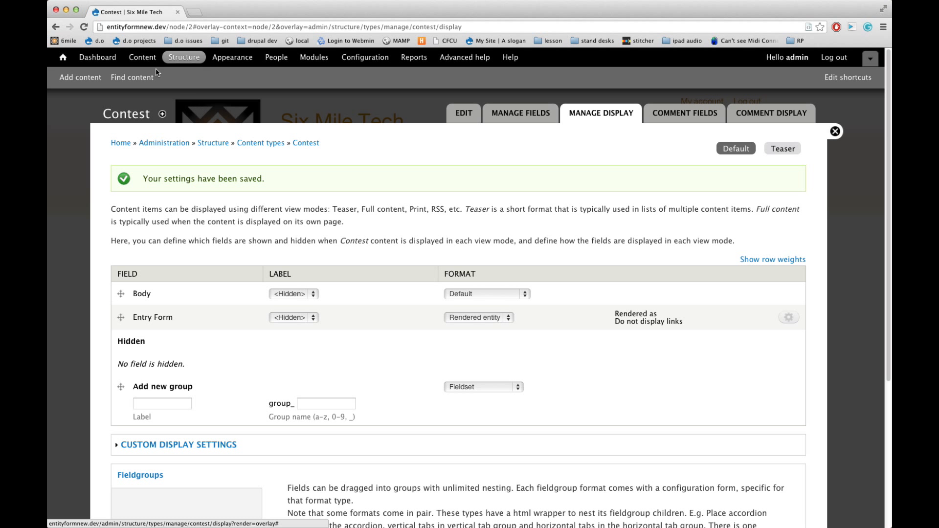
# Open the Great Contest content again and go to its embedded Contest Entry Form
pyautogui.click(142, 58)
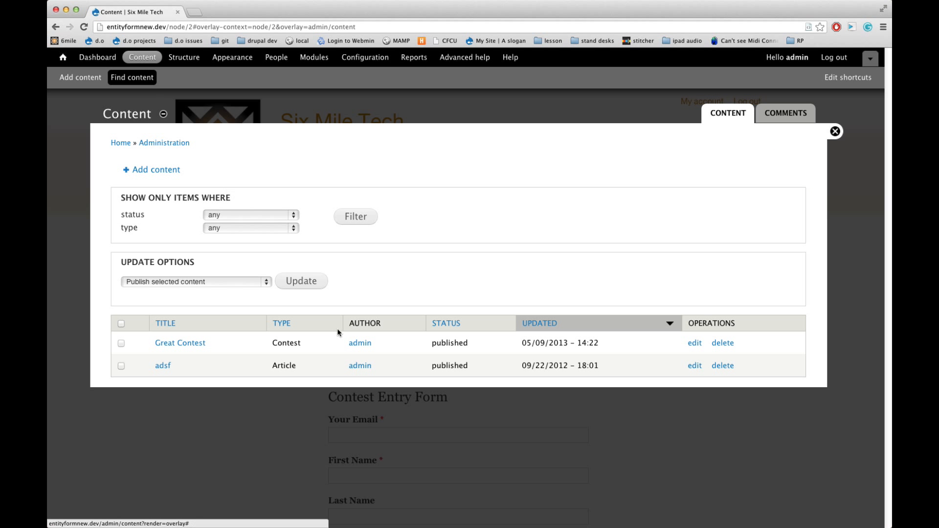
pyautogui.click(190, 343)
pyautogui.scroll(-2, 394, 349)
pyautogui.click(394, 348)
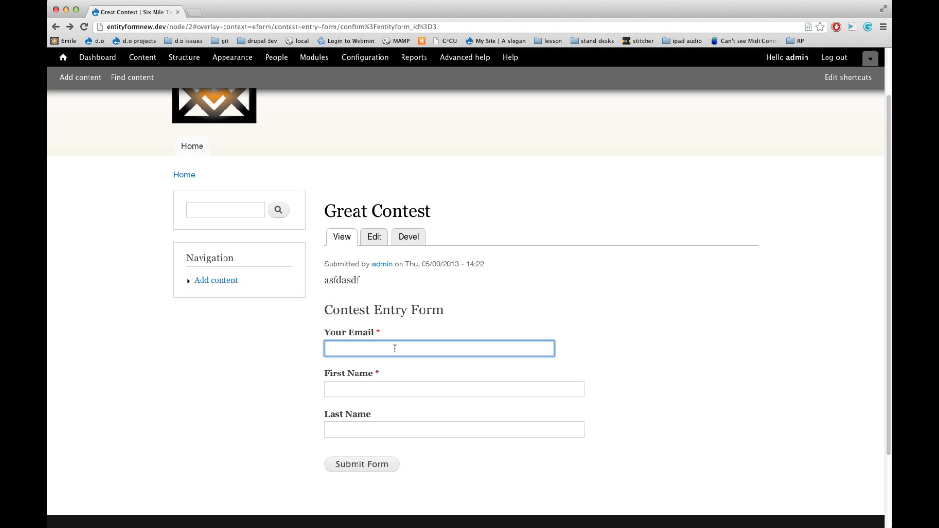
pyautogui.scroll(-2, 395, 348)
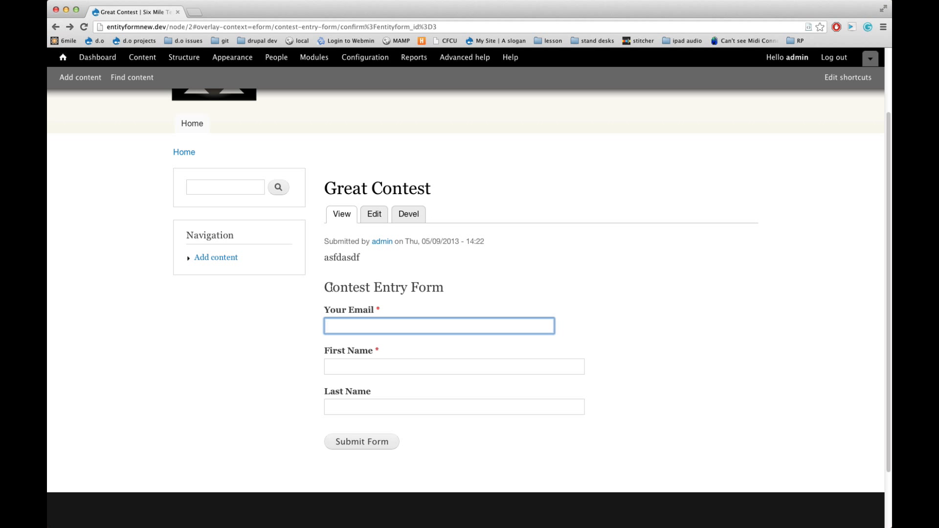
# Fill in the contestant's email, first name and last name in the Contest Entry Form and submit it
pyautogui.click(382, 325)
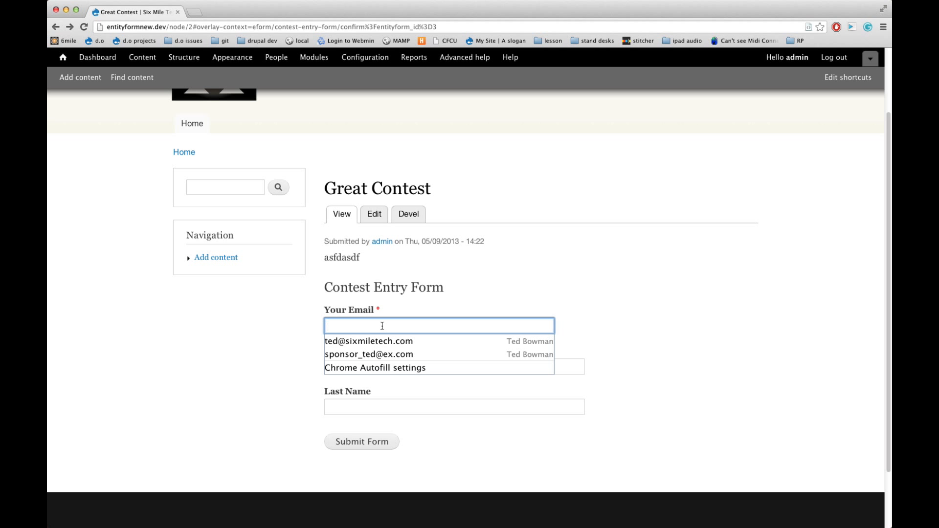
pyautogui.write('email@email.')
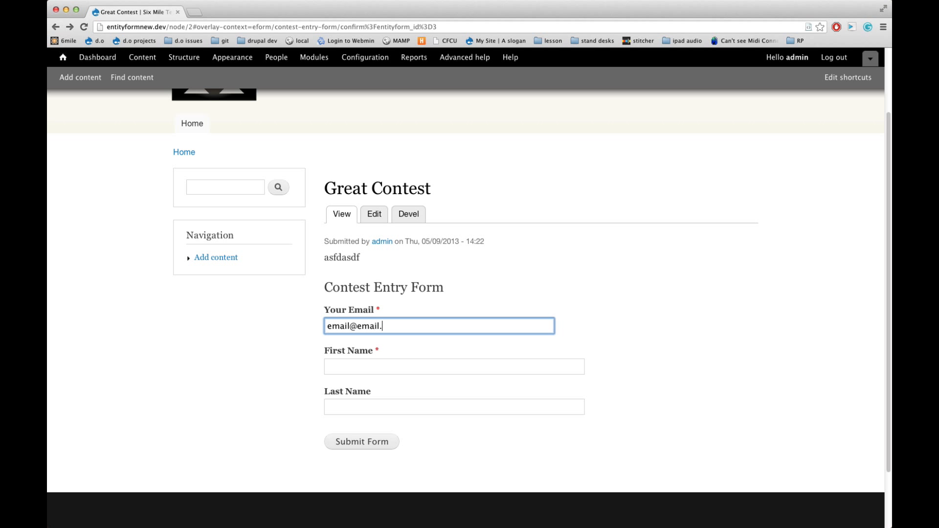
pyautogui.write('com')
pyautogui.press('Tab')
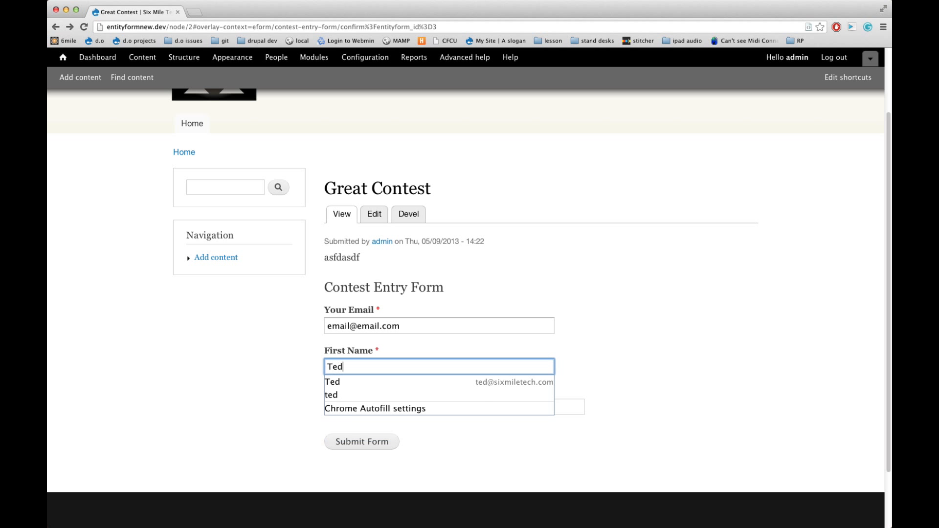
pyautogui.press('Tab')
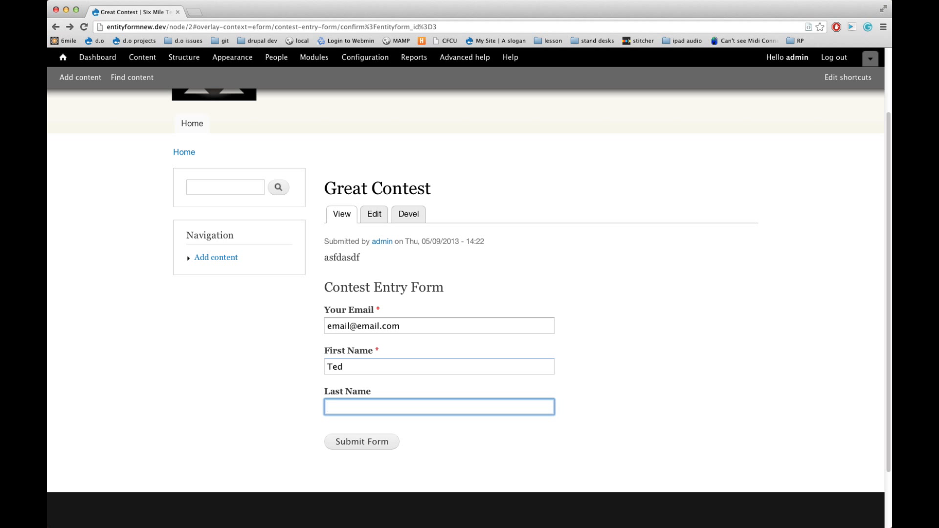
pyautogui.click(294, 377)
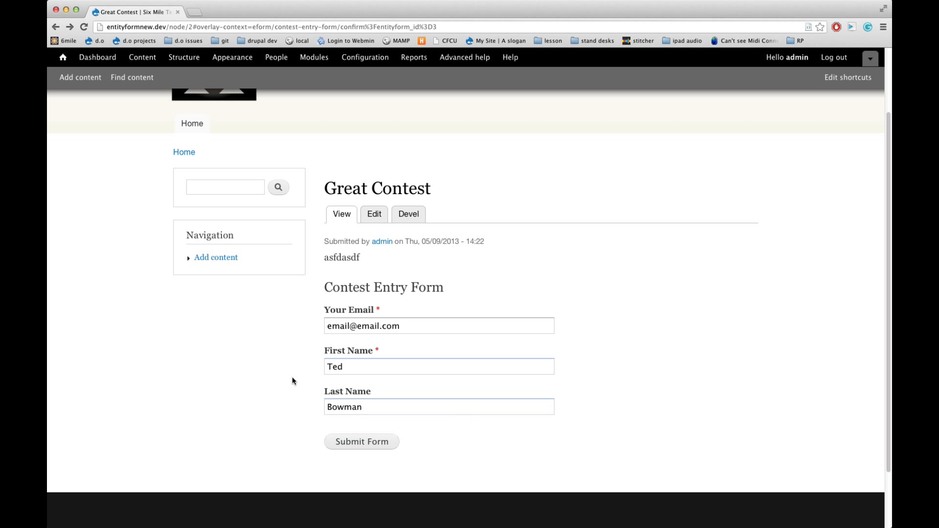
pyautogui.click(373, 443)
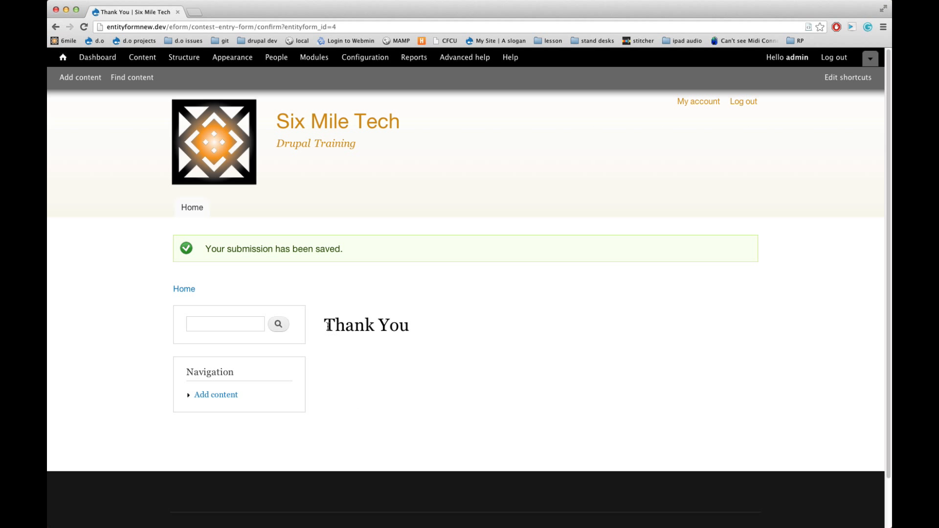
# Examine the confirmation page for the submitted contest entry
pyautogui.moveTo(323, 325); pyautogui.dragTo(415, 321)
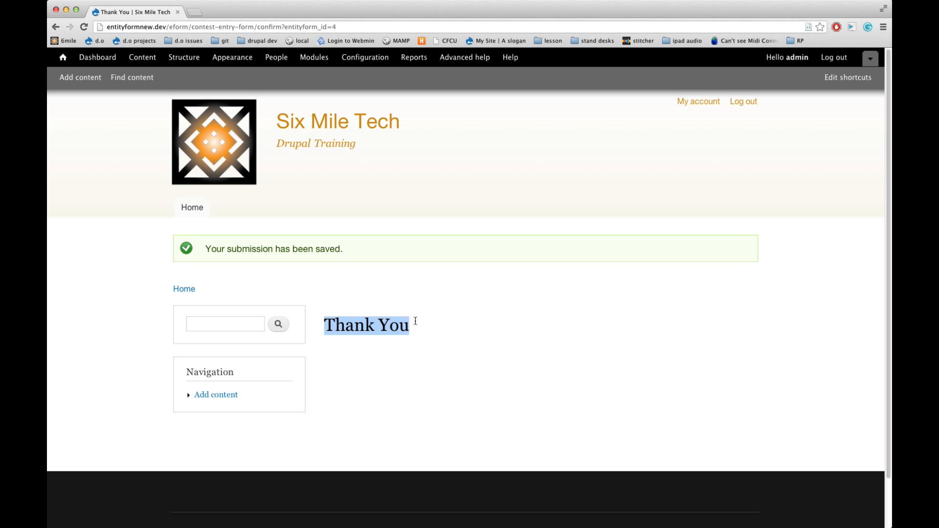
pyautogui.scroll(-2, 415, 320)
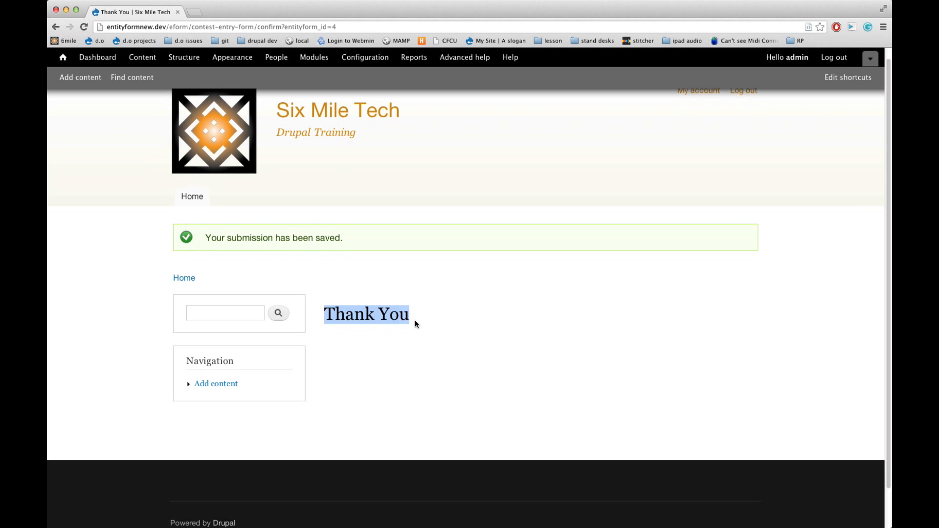
pyautogui.scroll(-1, 415, 324)
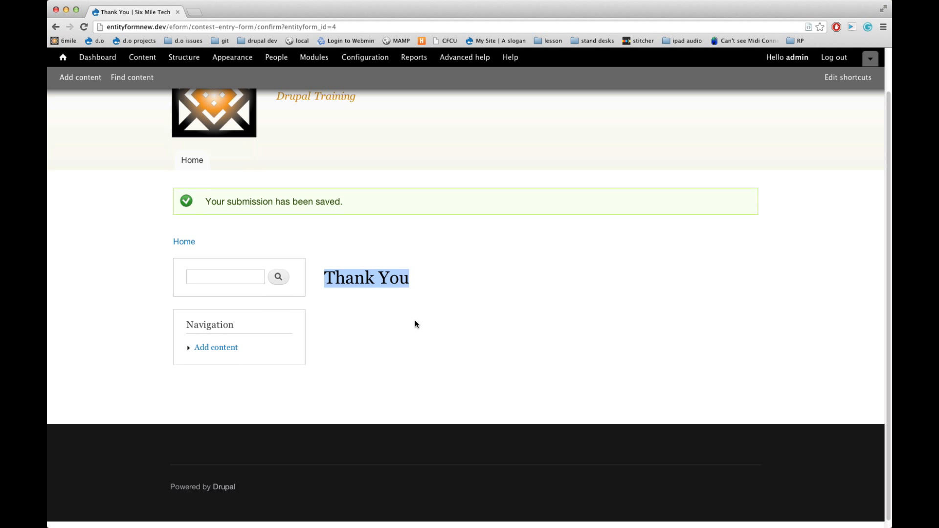
pyautogui.hscroll(-5, 415, 322)
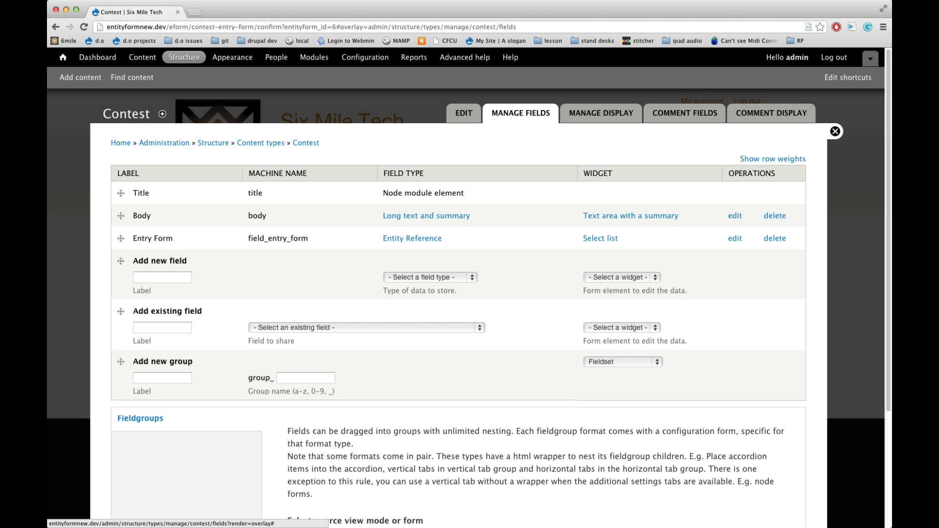
# Review the Entry Form field's type, reapply its Rendered entity format with Show links off, and save the Contest display
pyautogui.moveTo(453, 240); pyautogui.dragTo(377, 236)
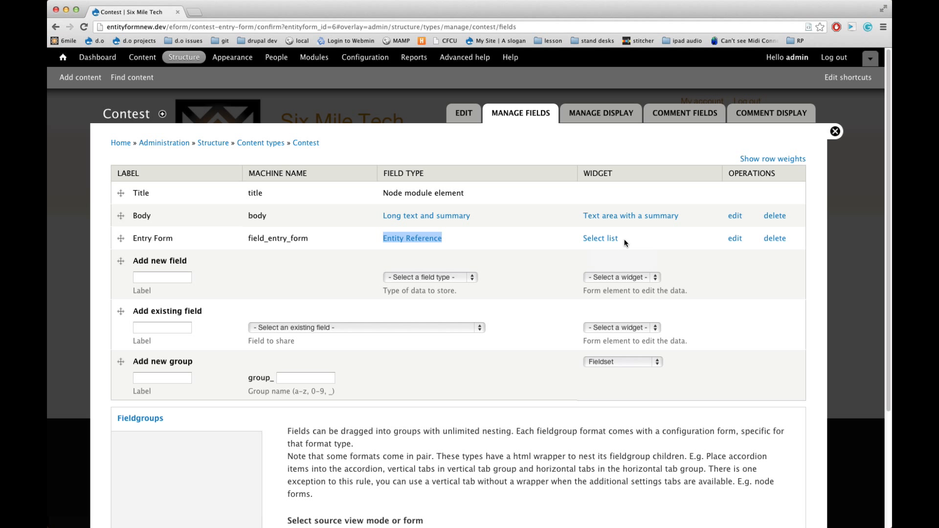
pyautogui.click(607, 114)
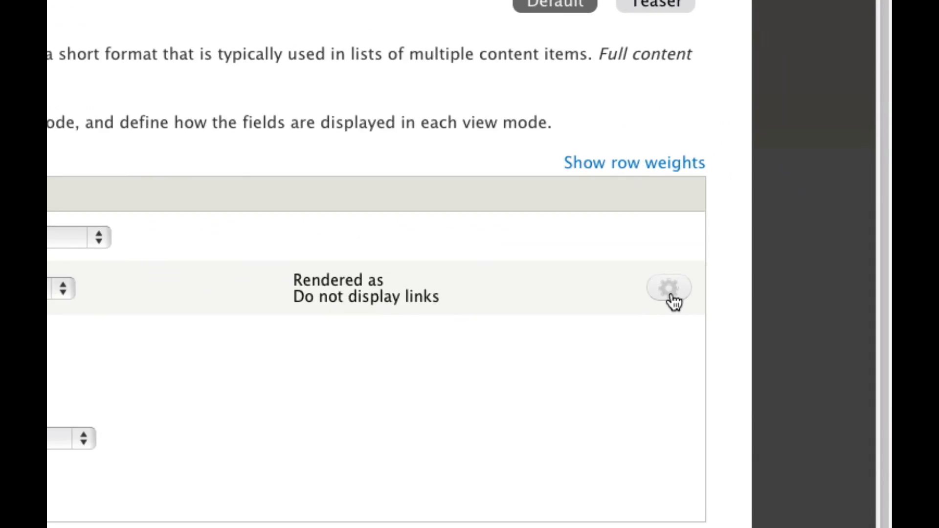
pyautogui.click(789, 286)
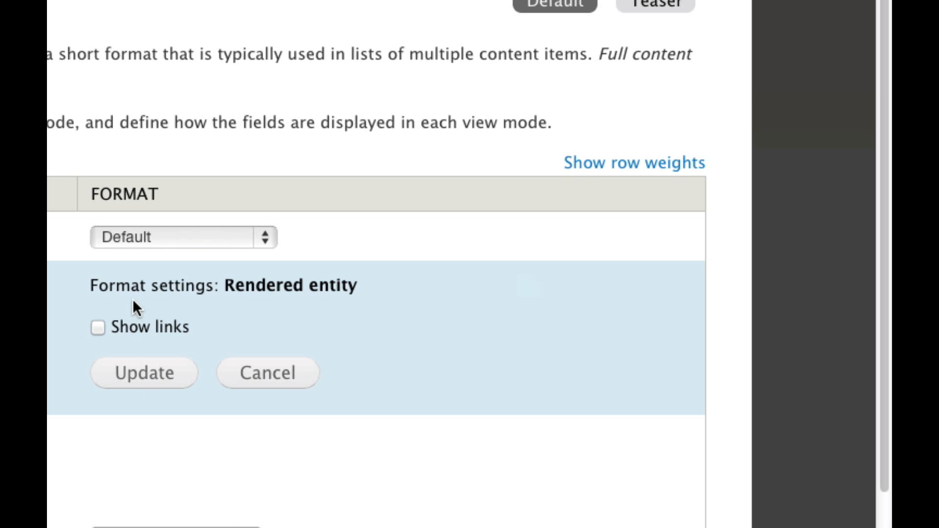
pyautogui.click(155, 380)
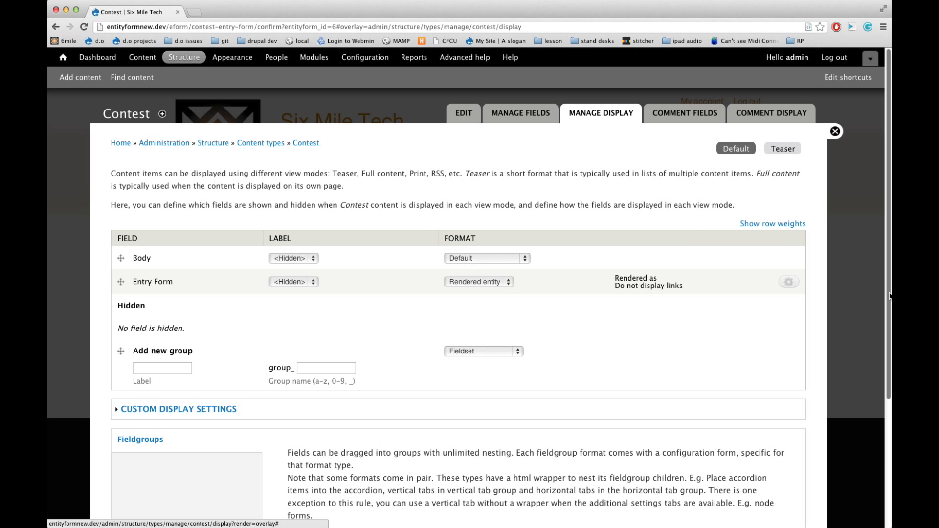
pyautogui.scroll(-5, 764, 401)
pyautogui.click(128, 488)
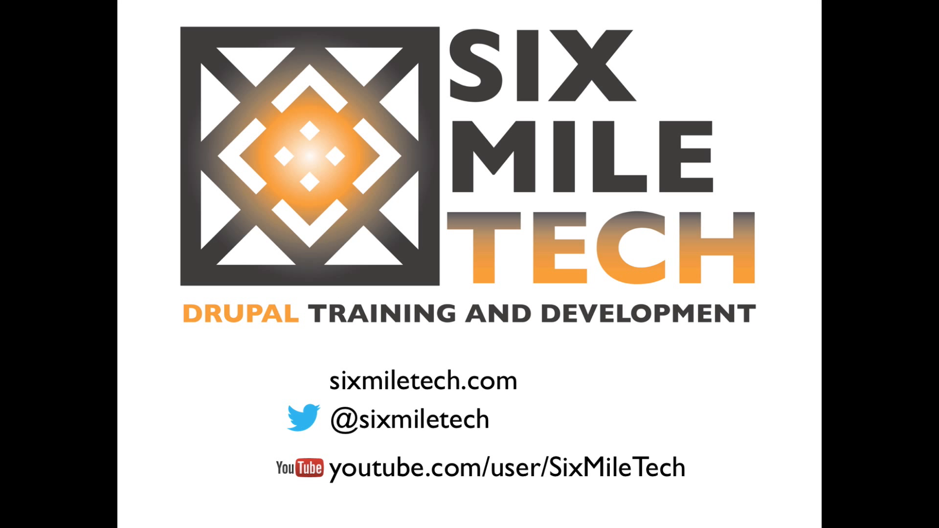